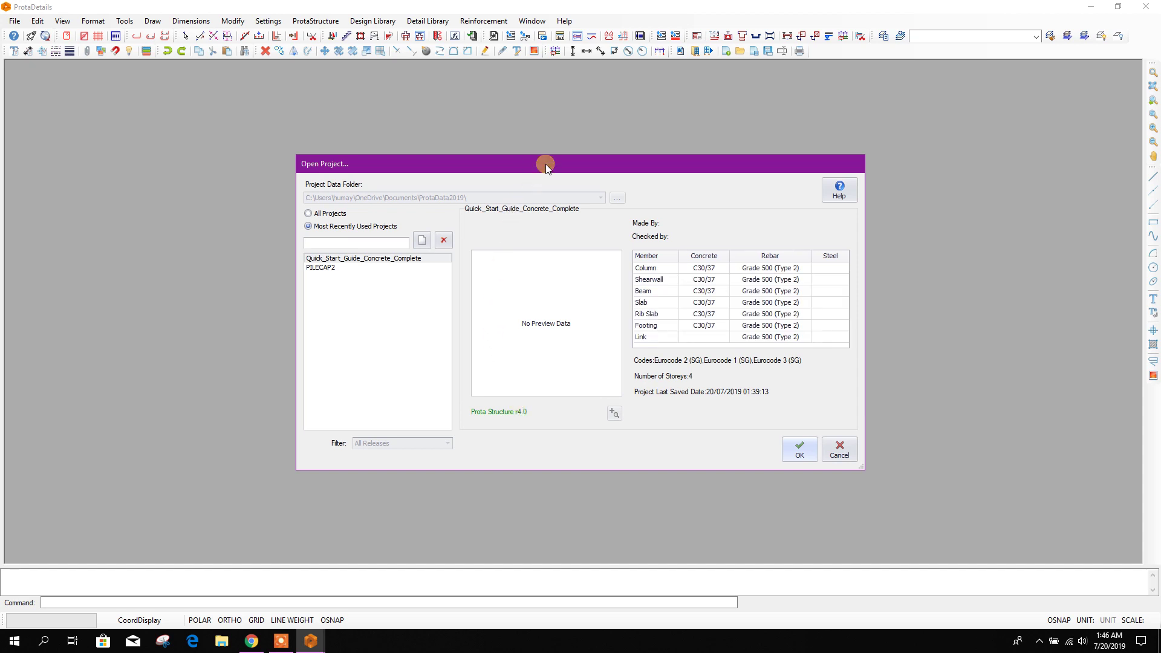
{"action": "left_click_drag", "start_coordinate": [546, 165], "coordinate": [548, 141]}
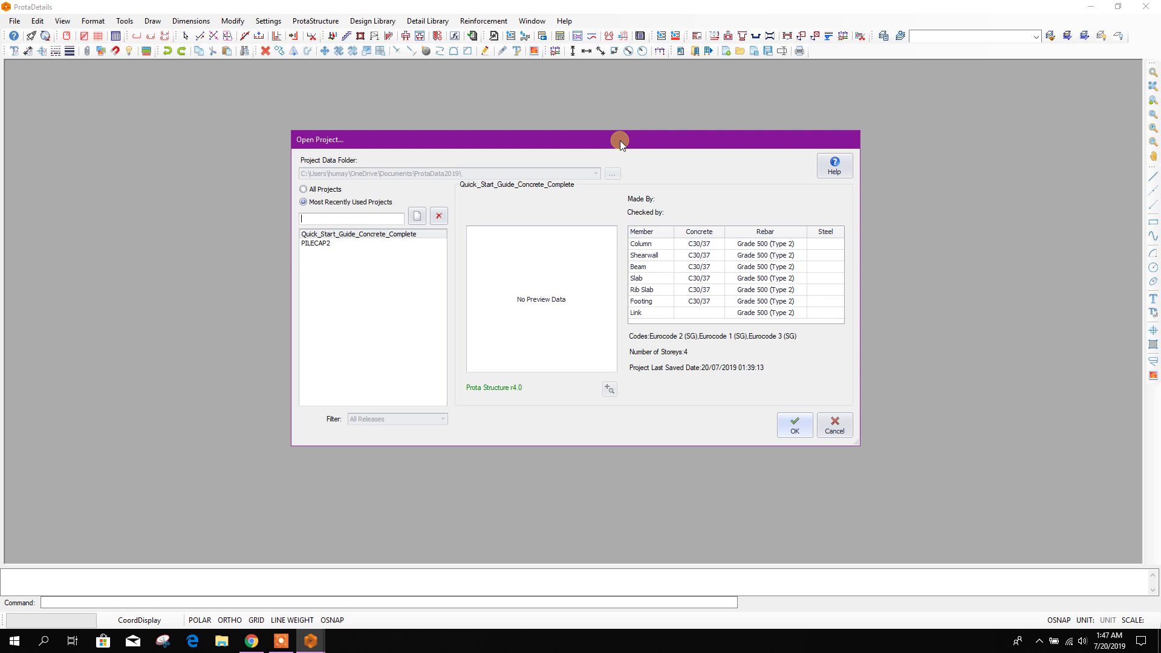
{"action": "left_click_drag", "start_coordinate": [619, 140], "coordinate": [623, 127]}
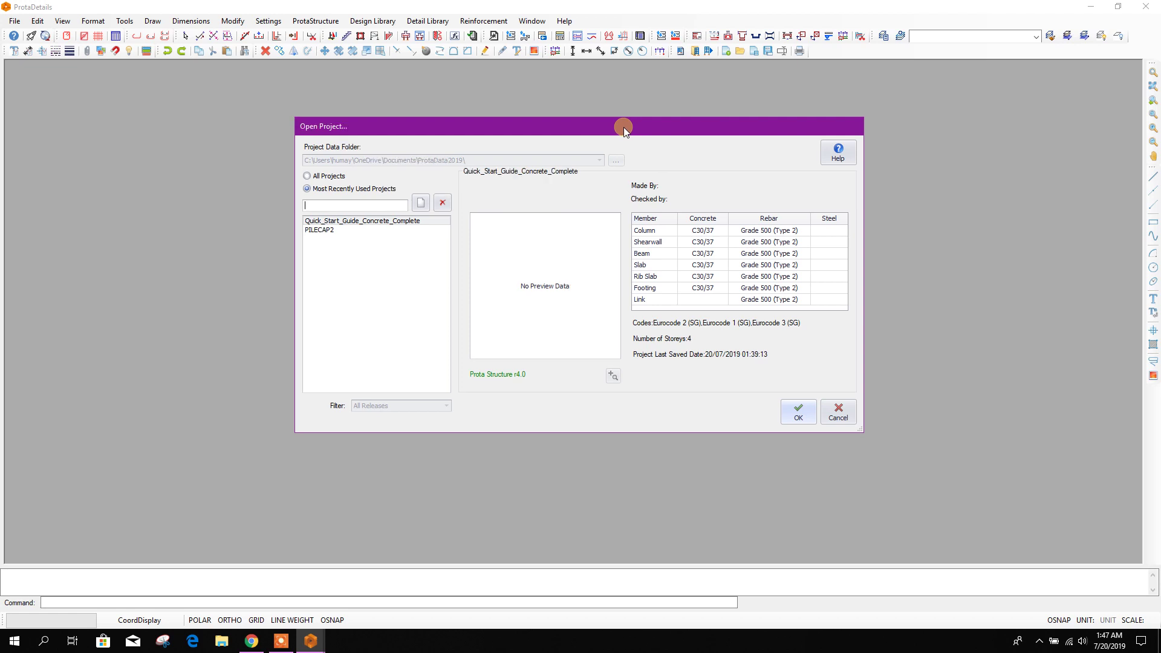
{"action": "left_click_drag", "start_coordinate": [442, 131], "coordinate": [434, 123]}
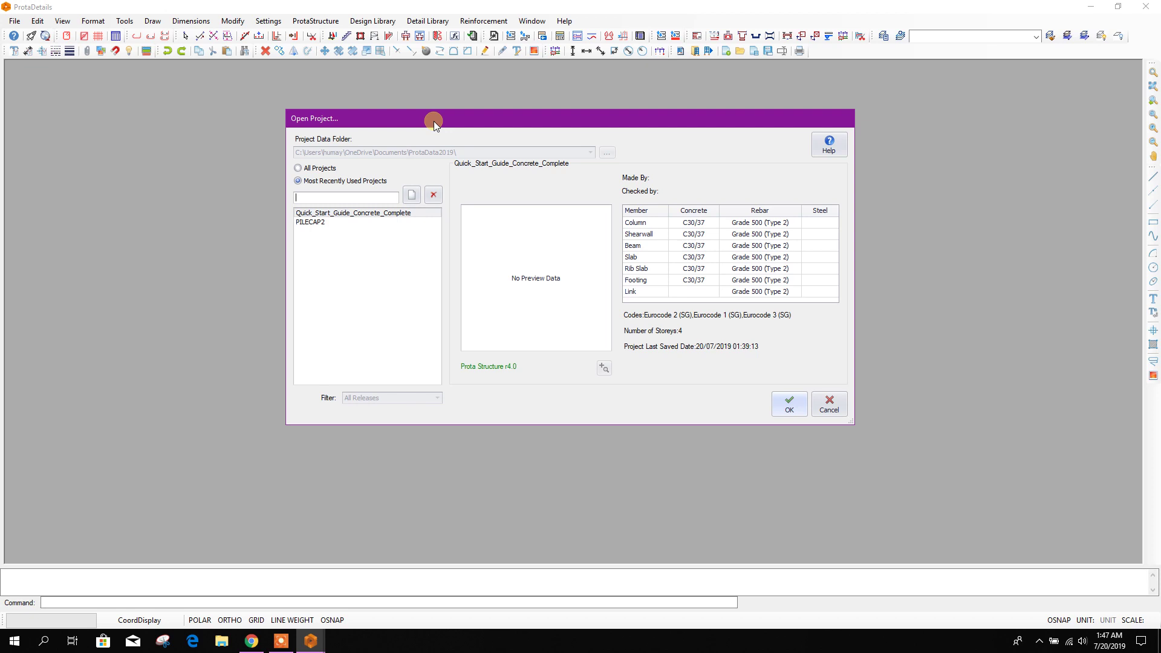
{"action": "left_click_drag", "start_coordinate": [434, 122], "coordinate": [396, 121]}
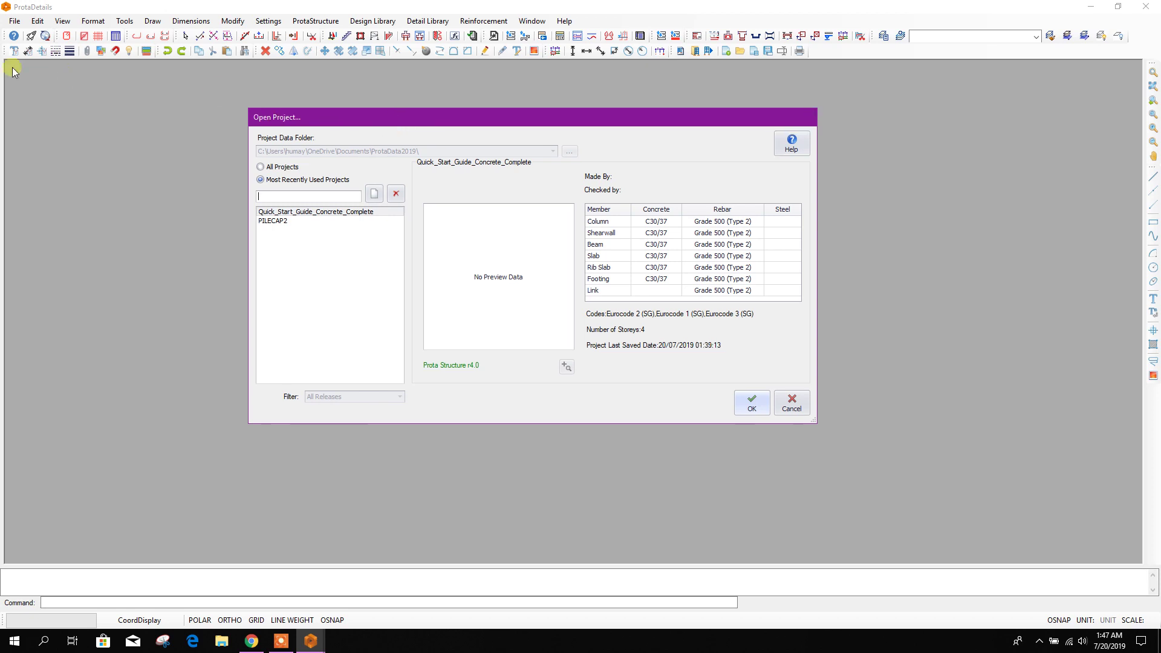
{"action": "left_click_drag", "start_coordinate": [417, 119], "coordinate": [378, 98]}
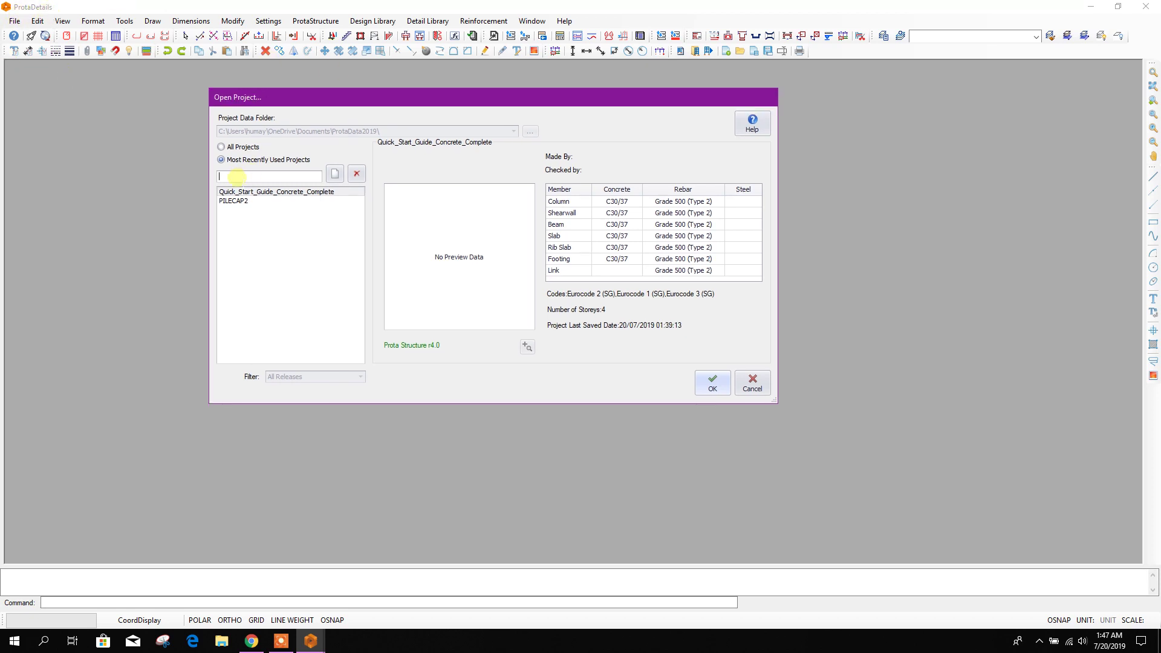
Step: Create a new project with the project code STAIRDESIGN
{"action": "left_click", "coordinate": [335, 174]}
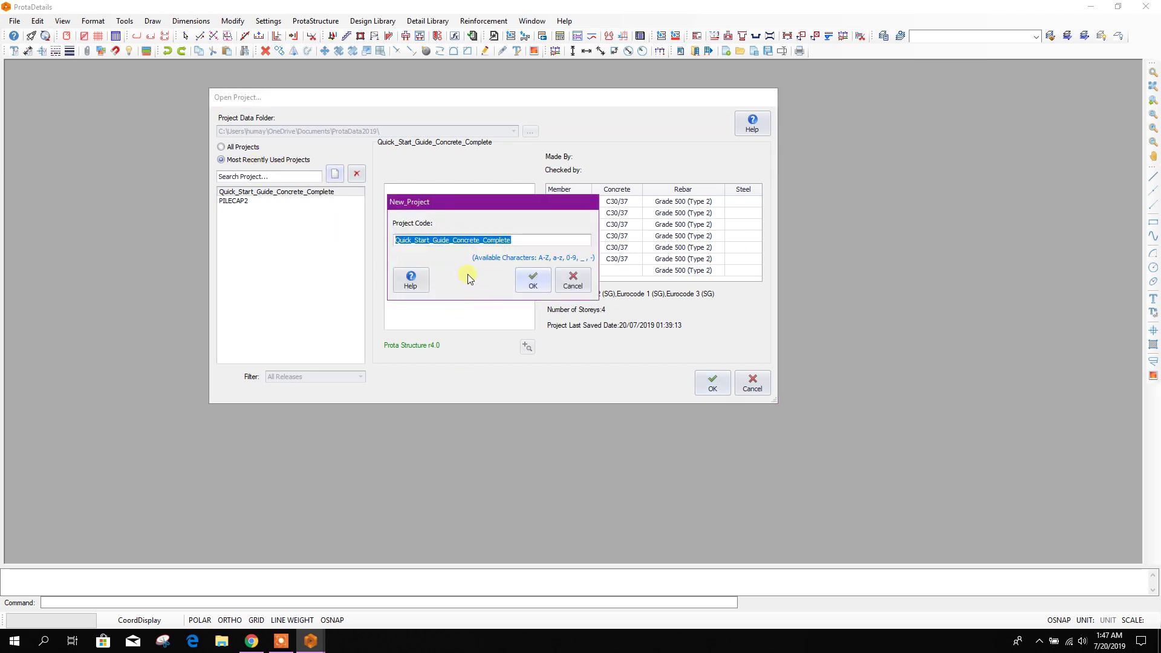
{"action": "type", "text": "STAIRDESIGN"}
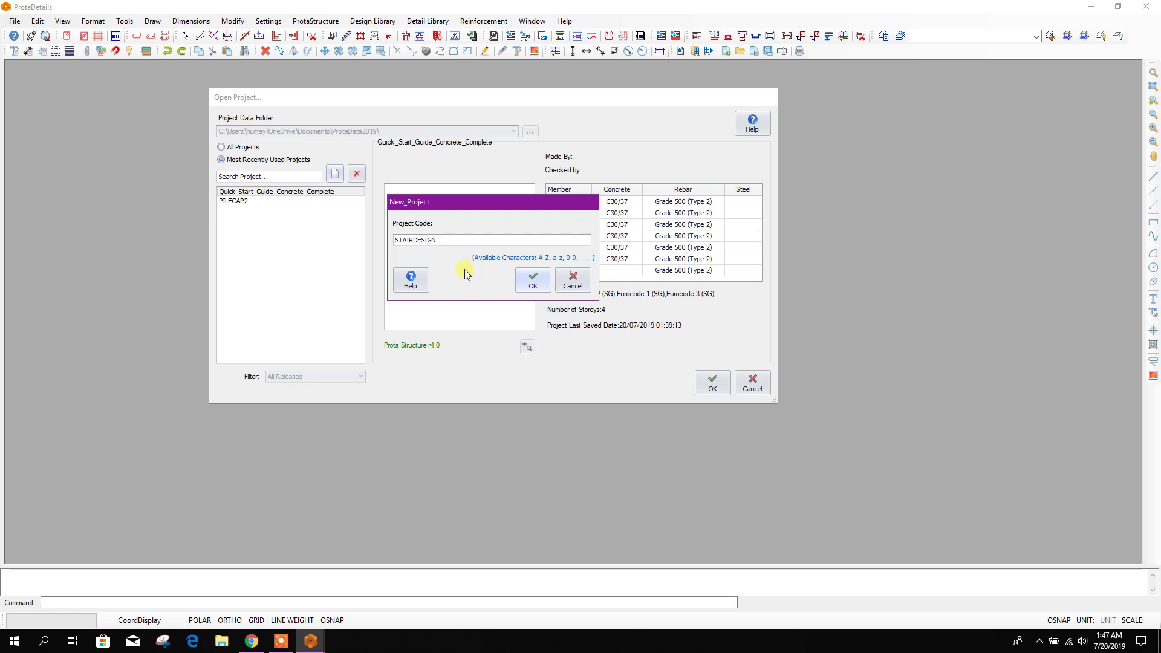
{"action": "left_click", "coordinate": [533, 280]}
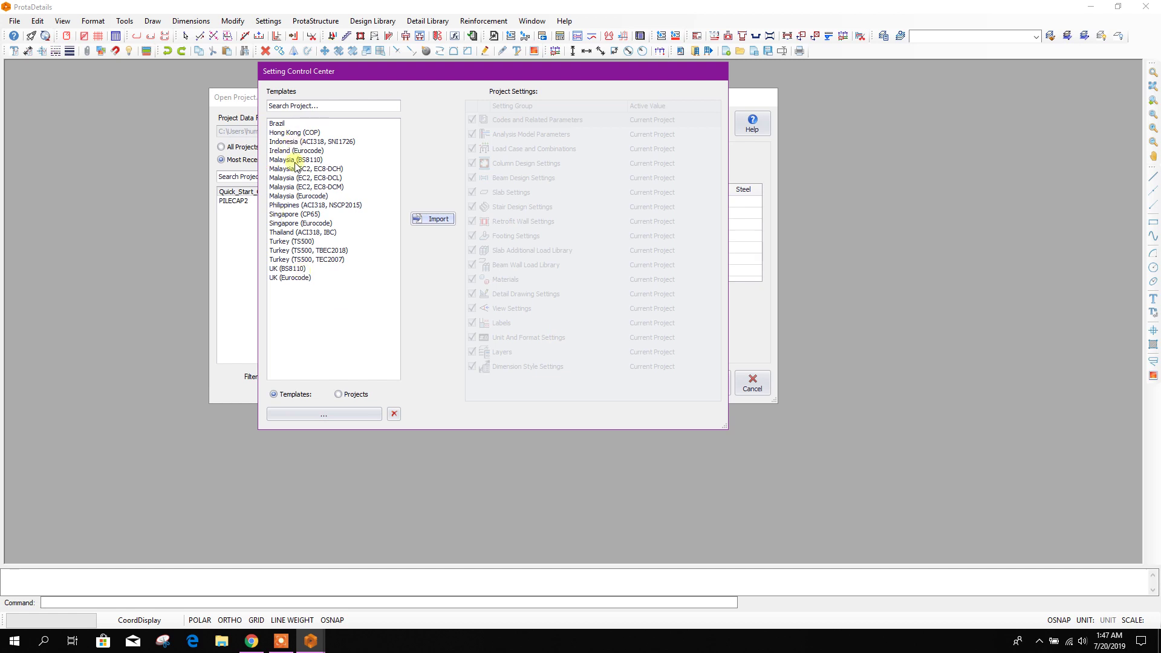
Step: Import the Thailand (ACI318, IBC) settings template into the new project
{"action": "left_click", "coordinate": [316, 215]}
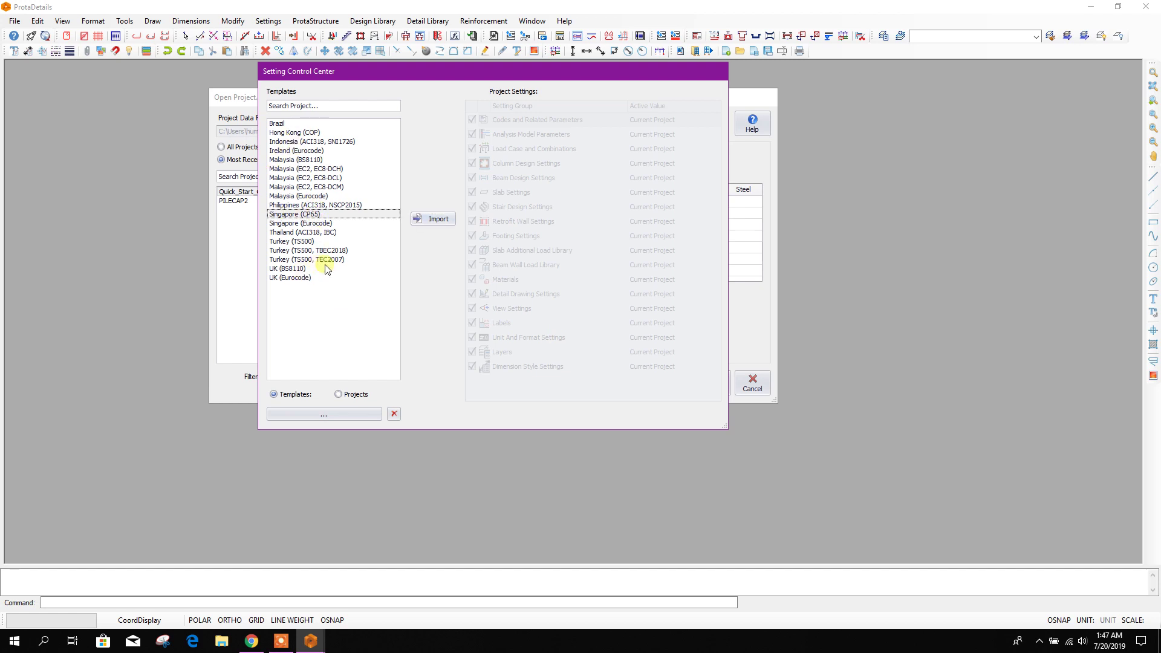
{"action": "left_click", "coordinate": [310, 233]}
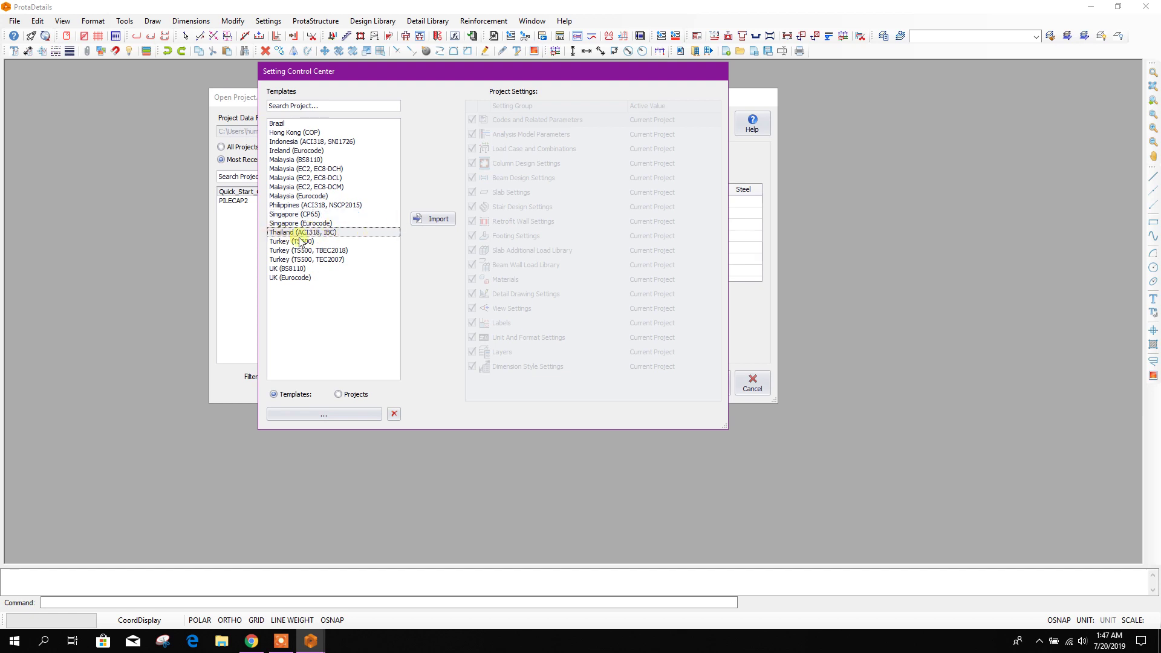
{"action": "left_click", "coordinate": [433, 221]}
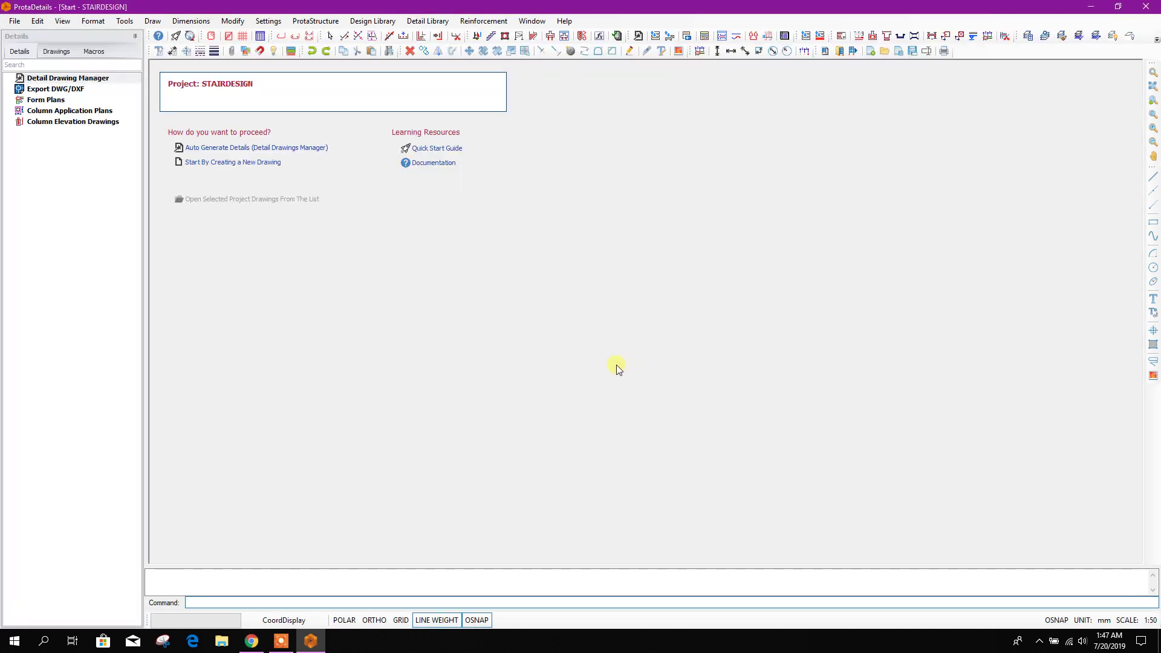
Step: Start a new drawing in the project and open the Stairs design from the design library
{"action": "left_click", "coordinate": [247, 164]}
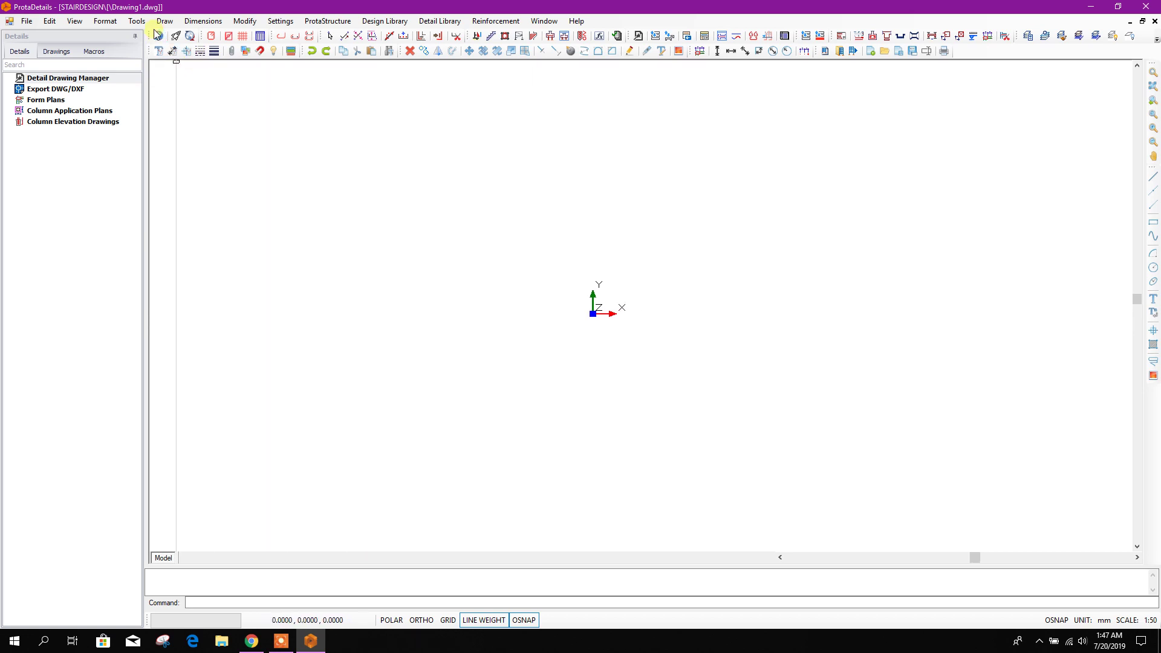
{"action": "left_click", "coordinate": [383, 23]}
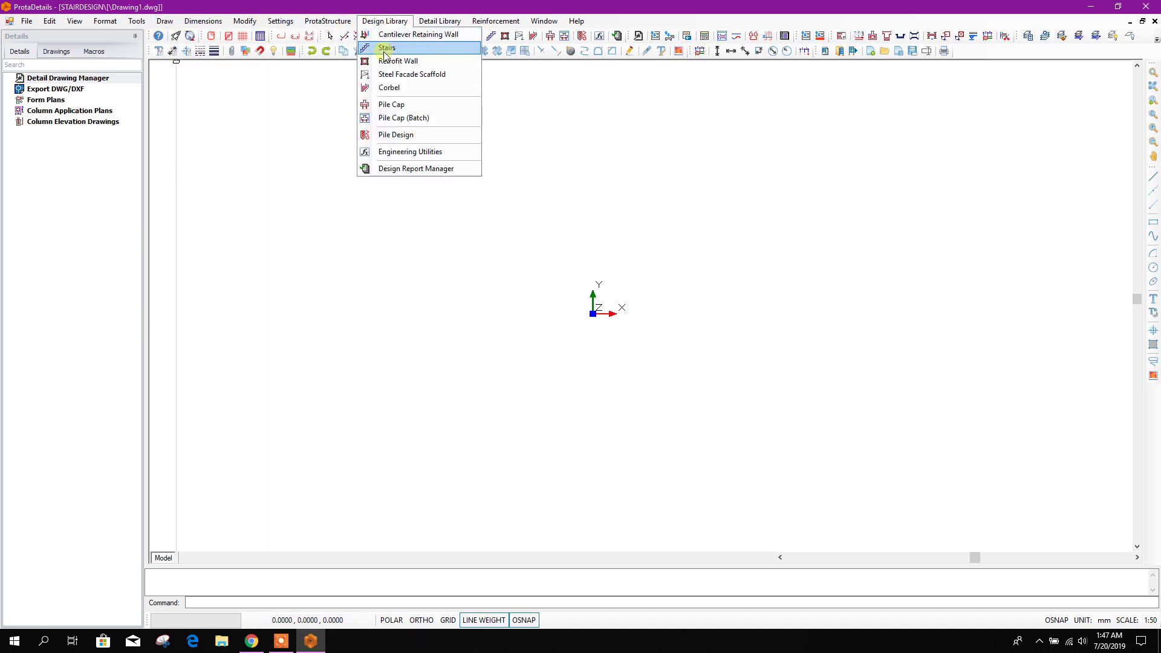
{"action": "left_click", "coordinate": [385, 55]}
{"action": "left_click_drag", "start_coordinate": [563, 156], "coordinate": [598, 162]}
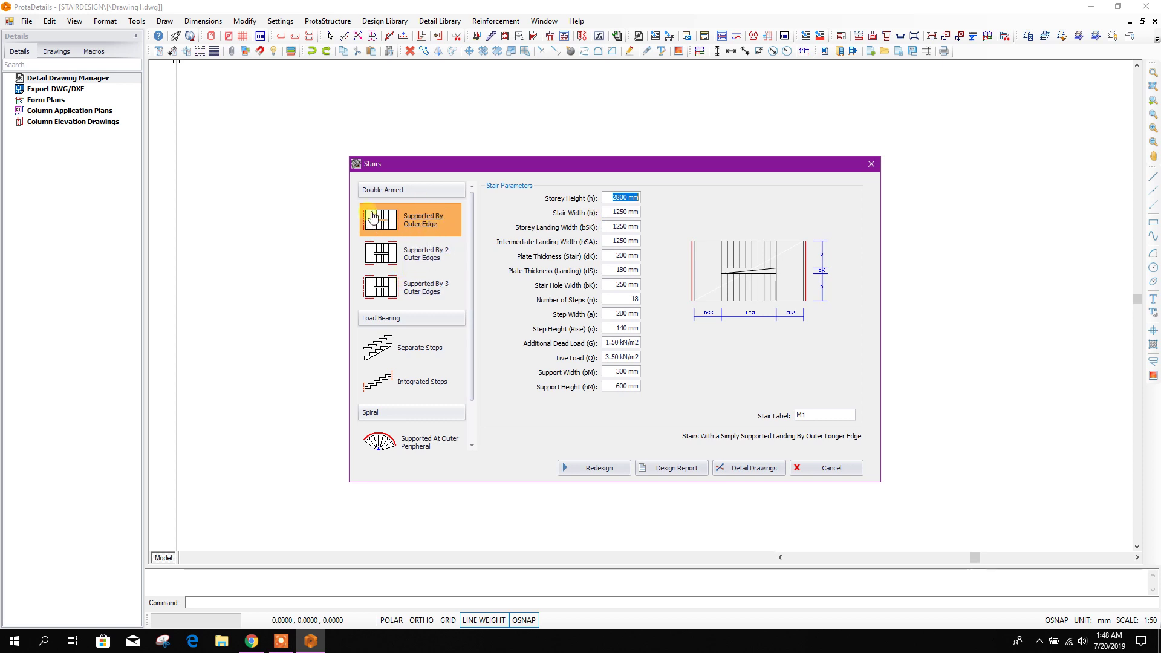
{"action": "left_click_drag", "start_coordinate": [476, 167], "coordinate": [479, 150]}
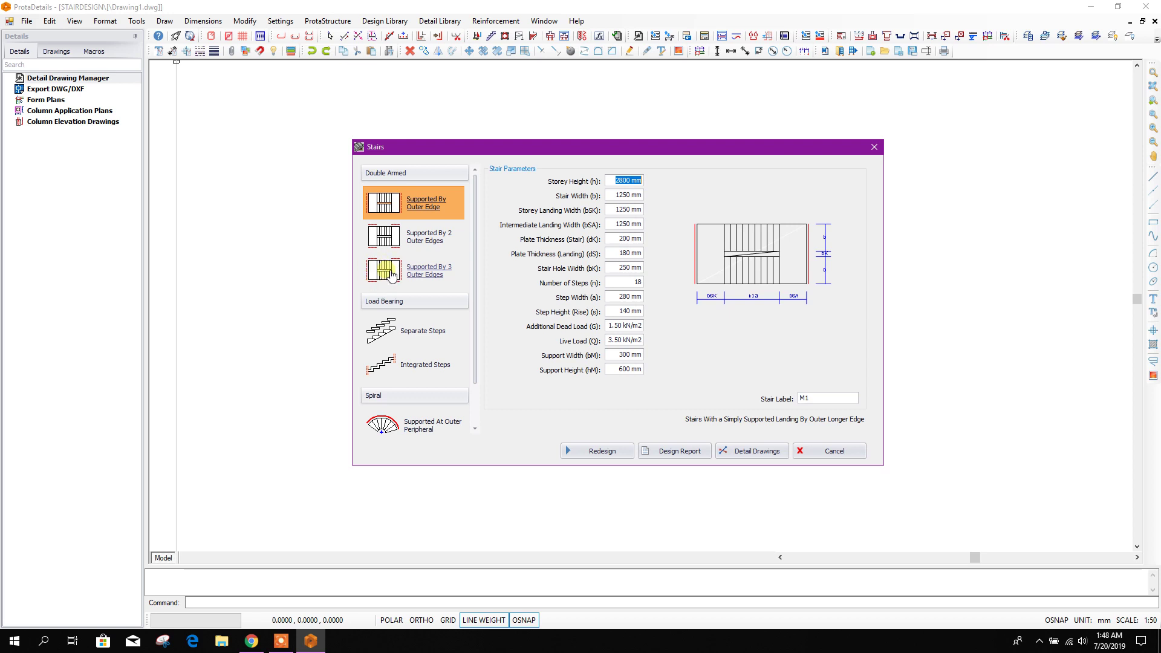
Step: Set the storey height to 3200 mm, and the stair width, storey landing width and intermediate landing width to 1200 mm each
{"action": "left_click_drag", "start_coordinate": [460, 146], "coordinate": [455, 119]}
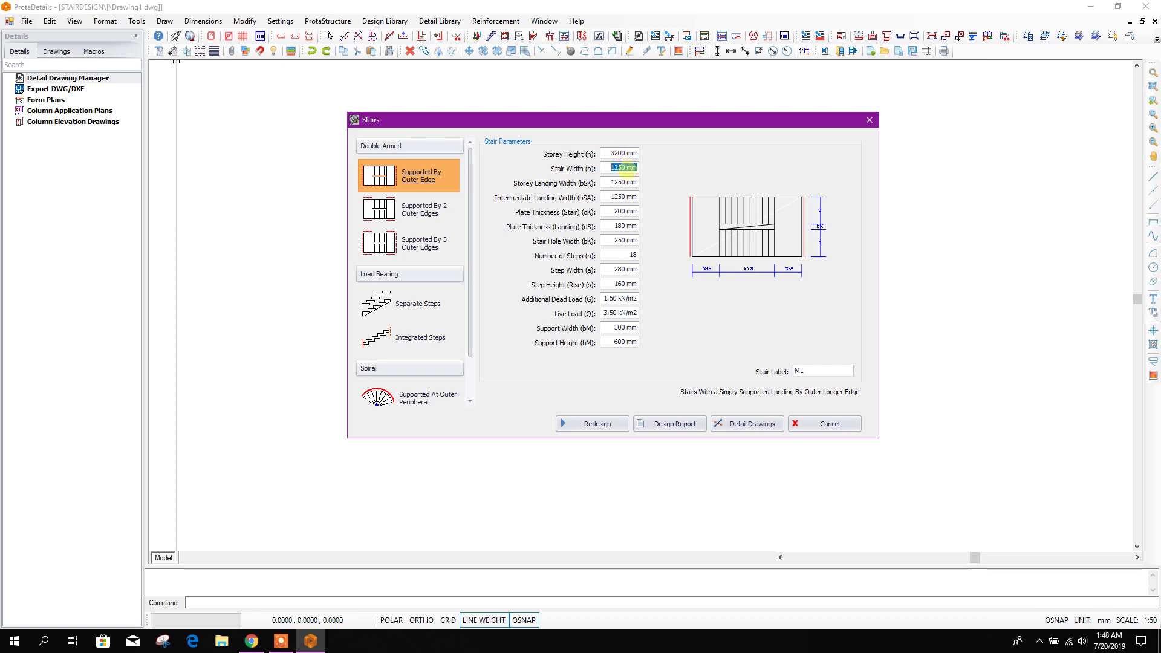
{"action": "type", "text": "1"}
{"action": "double_click", "coordinate": [630, 181]}
{"action": "type", "text": "1"}
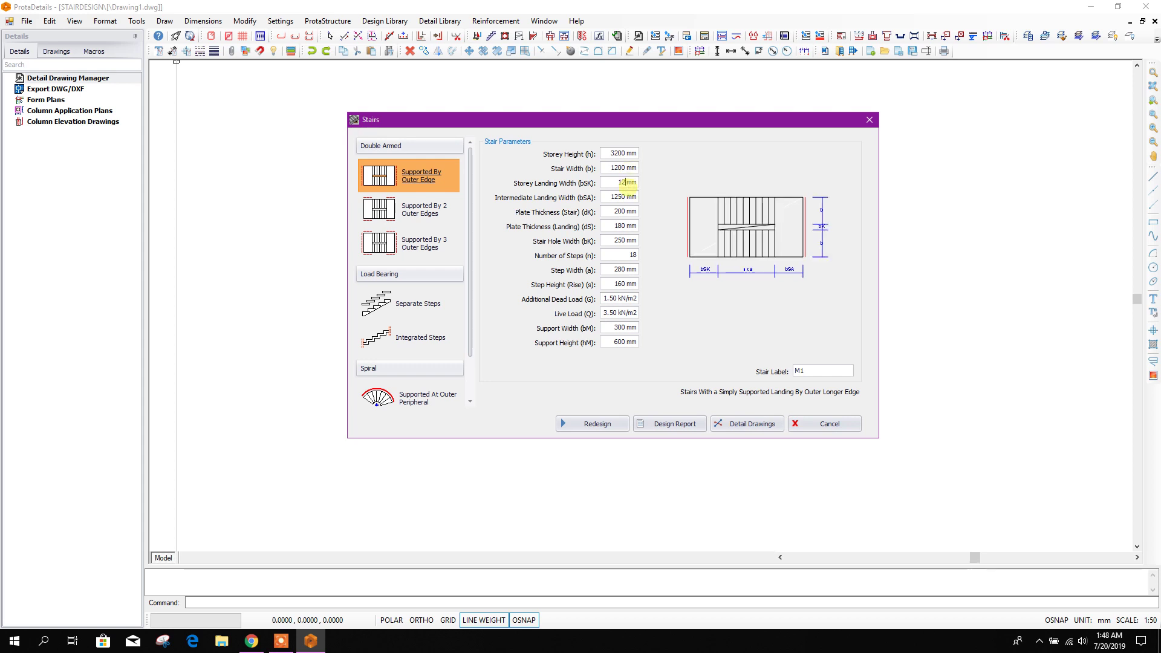
{"action": "double_click", "coordinate": [628, 196]}
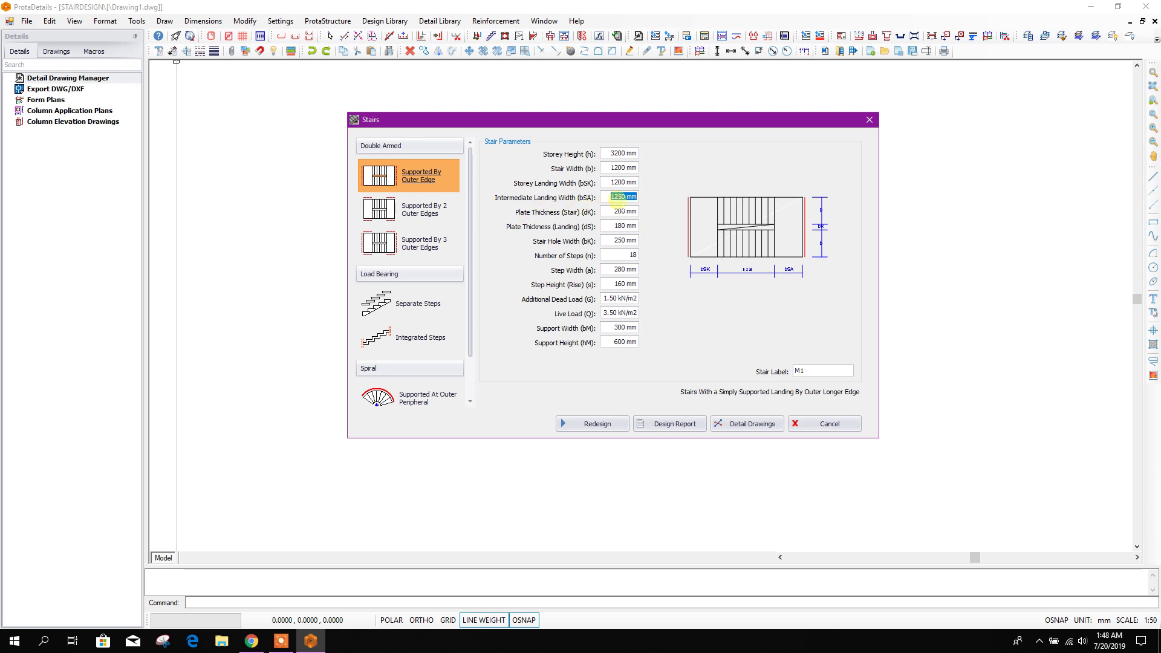
{"action": "type", "text": "1200"}
Step: Set the landing plate thickness and the stair hole width to 200 mm each
{"action": "double_click", "coordinate": [627, 211]}
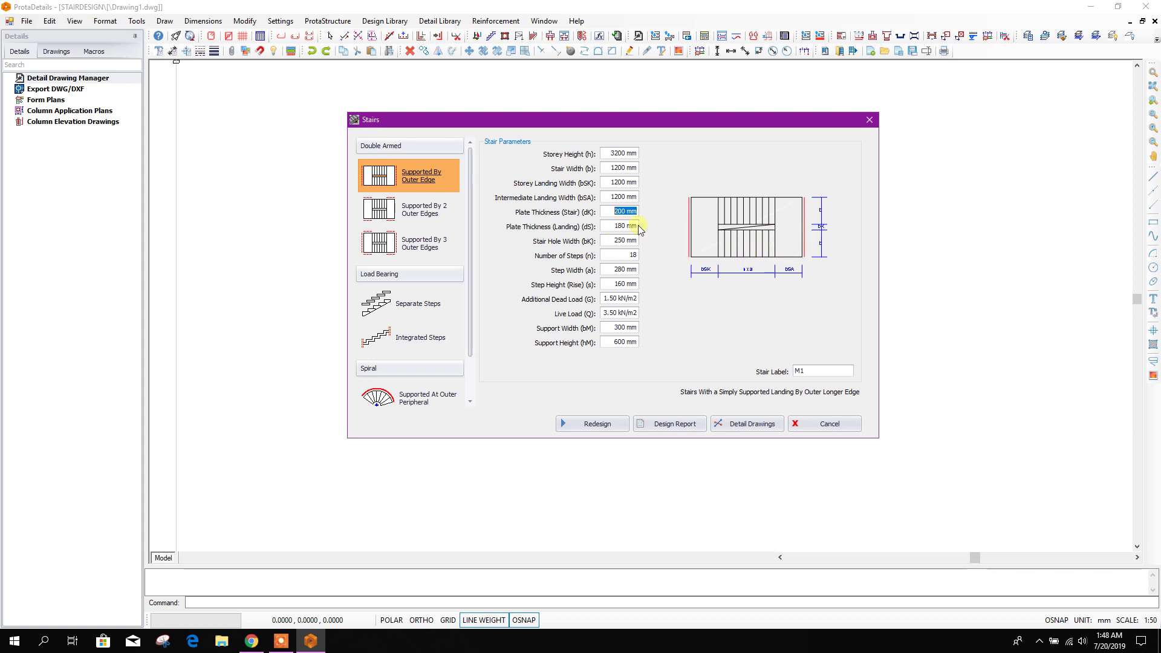
{"action": "left_click", "coordinate": [614, 226]}
{"action": "type", "text": "200"}
{"action": "key", "text": "Tab"}
{"action": "type", "text": "200"}
{"action": "key", "text": "Tab"}
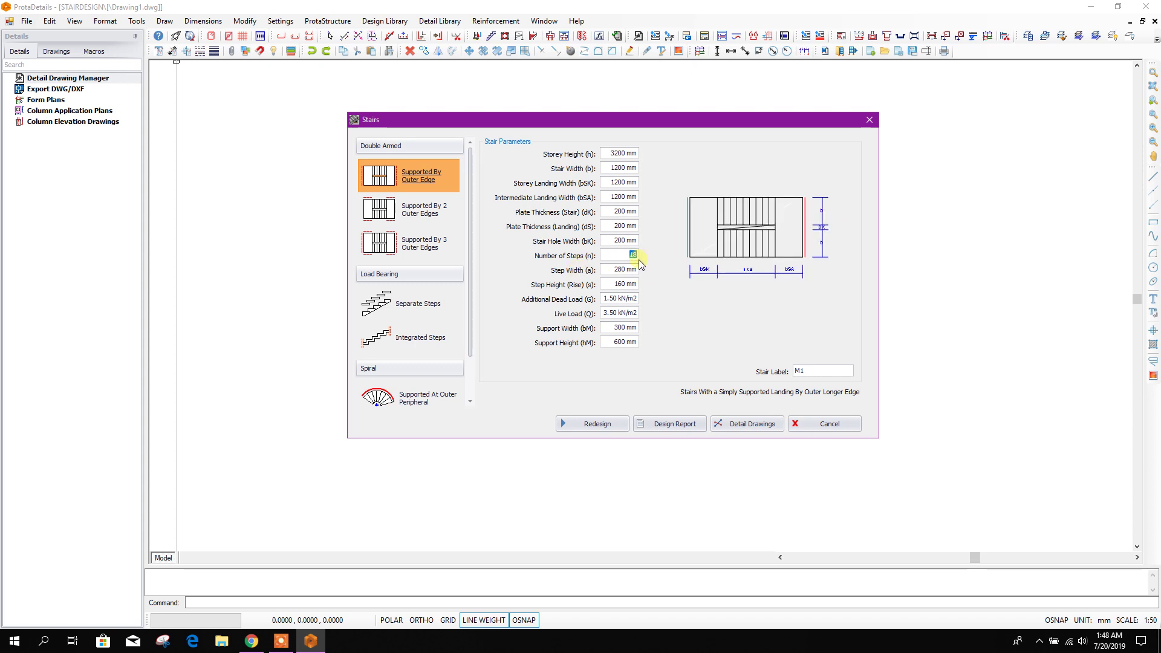
Step: Set the number of steps to 20 and the step width to 300 mm
{"action": "type", "text": "20"}
{"action": "key", "text": "Tab"}
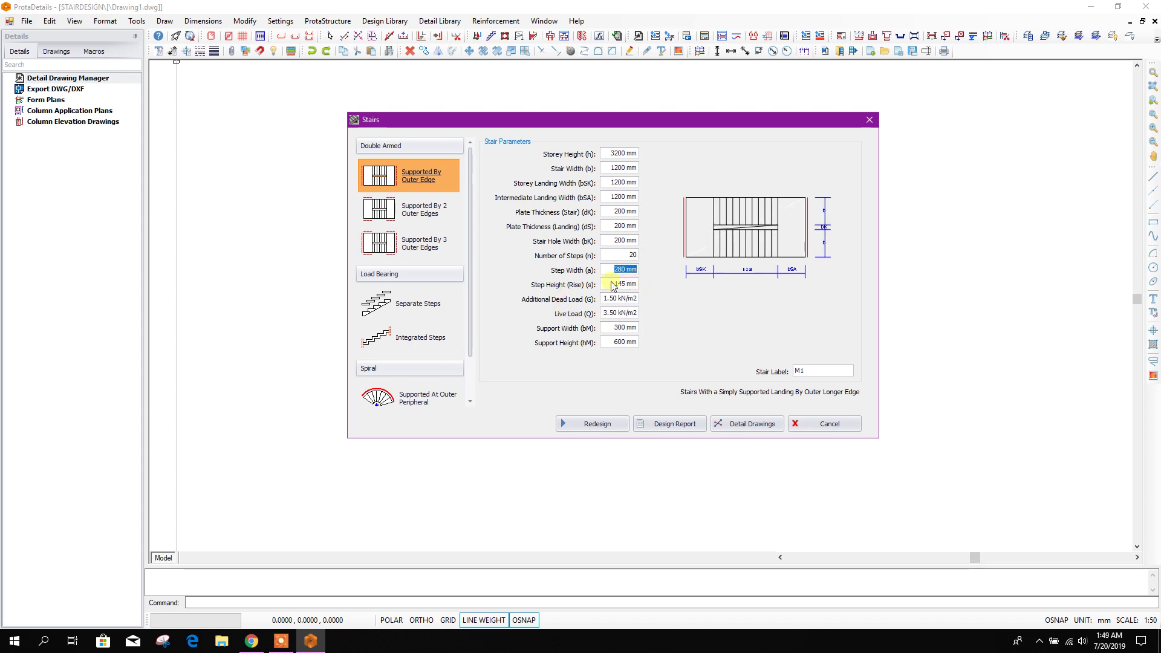
{"action": "double_click", "coordinate": [626, 256]}
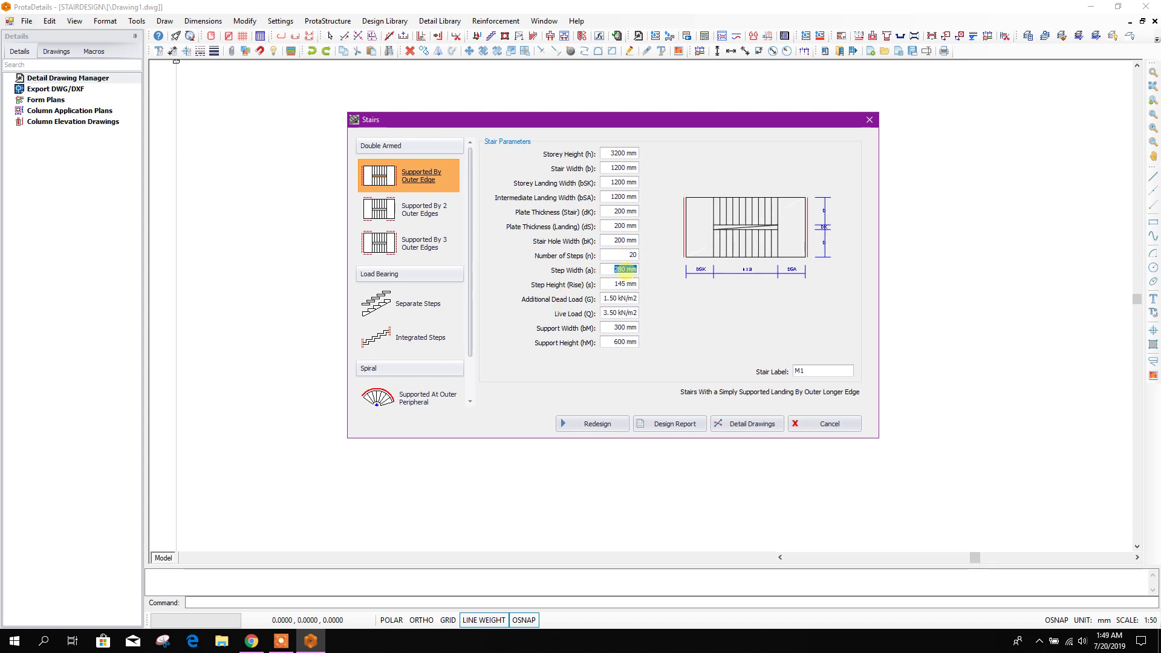
{"action": "type", "text": "300"}
{"action": "key", "text": "Tab"}
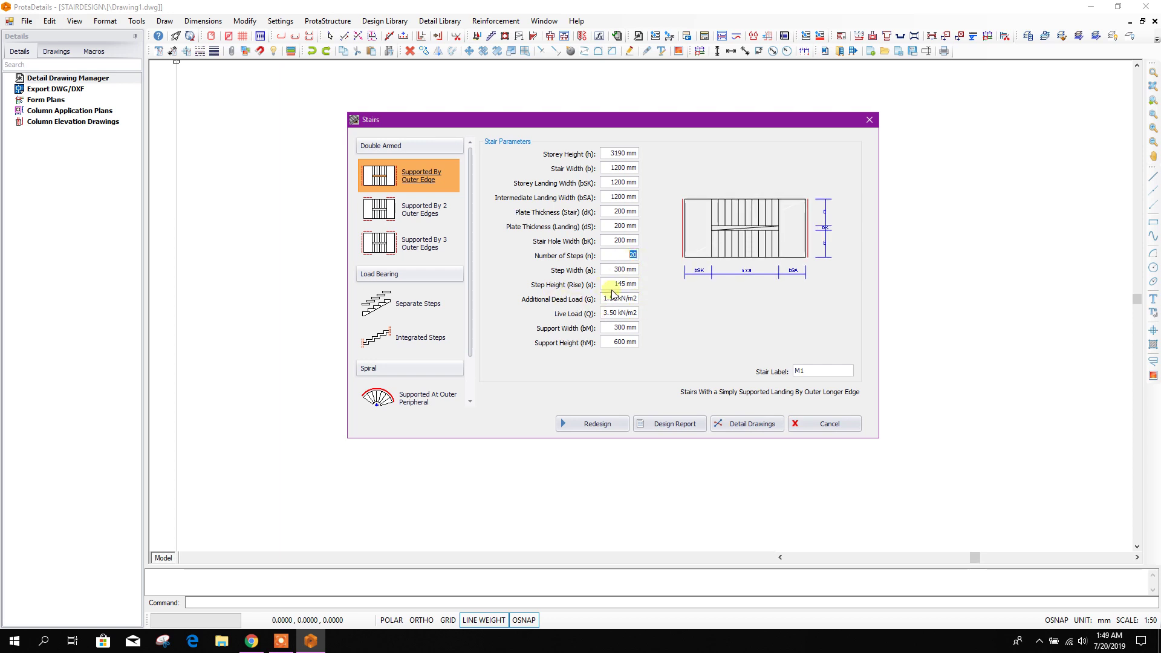
{"action": "double_click", "coordinate": [620, 155]}
{"action": "double_click", "coordinate": [632, 254]}
{"action": "double_click", "coordinate": [618, 284]}
Step: Set the additional dead load to 2.00 kN/m2 and the live load to 3.00 kN/m2
{"action": "double_click", "coordinate": [620, 298]}
{"action": "type", "text": "2"}
{"action": "key", "text": "Return"}
{"action": "key", "text": "Tab"}
{"action": "type", "text": "3"}
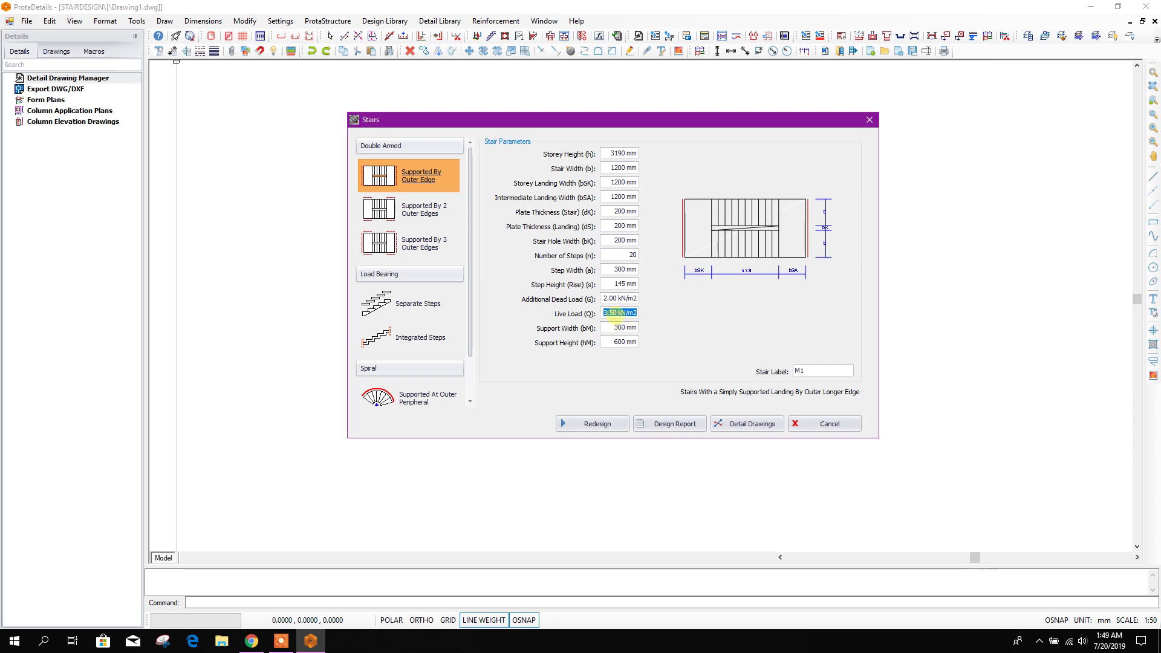
{"action": "key", "text": "shift+Tab"}
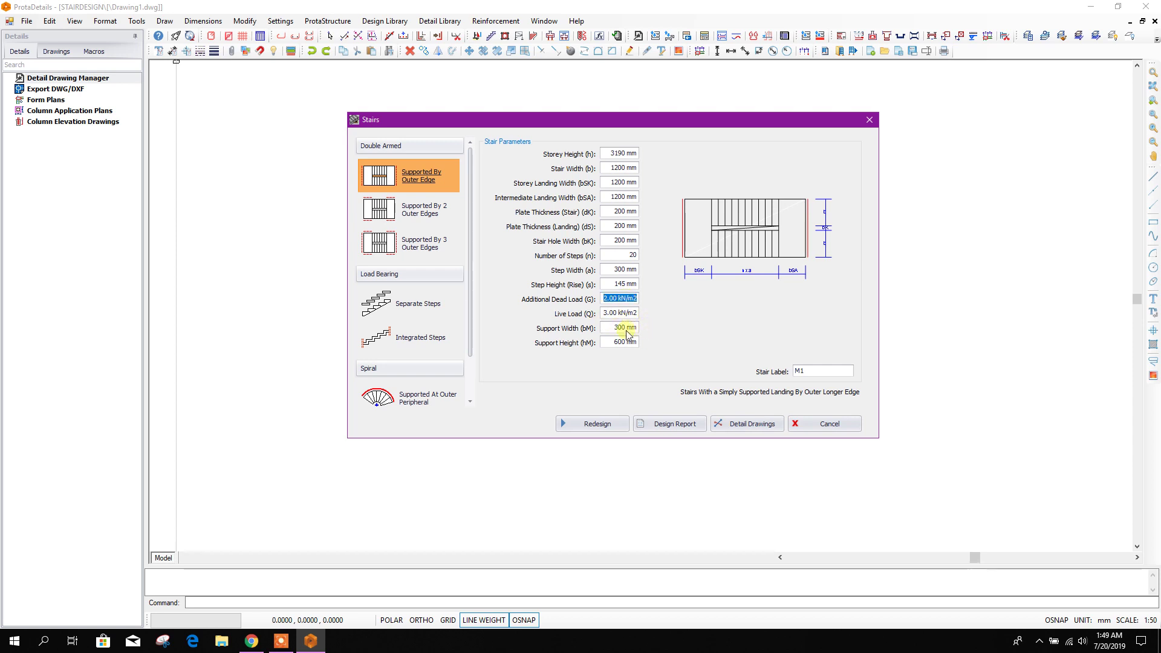
Step: Re-enter the support width and run the stair design to produce its reinforcement results
{"action": "left_click", "coordinate": [626, 329]}
{"action": "left_click", "coordinate": [626, 314]}
{"action": "left_click", "coordinate": [626, 329]}
{"action": "type", "text": "00"}
{"action": "key", "text": "shift+Tab"}
{"action": "left_click", "coordinate": [600, 427]}
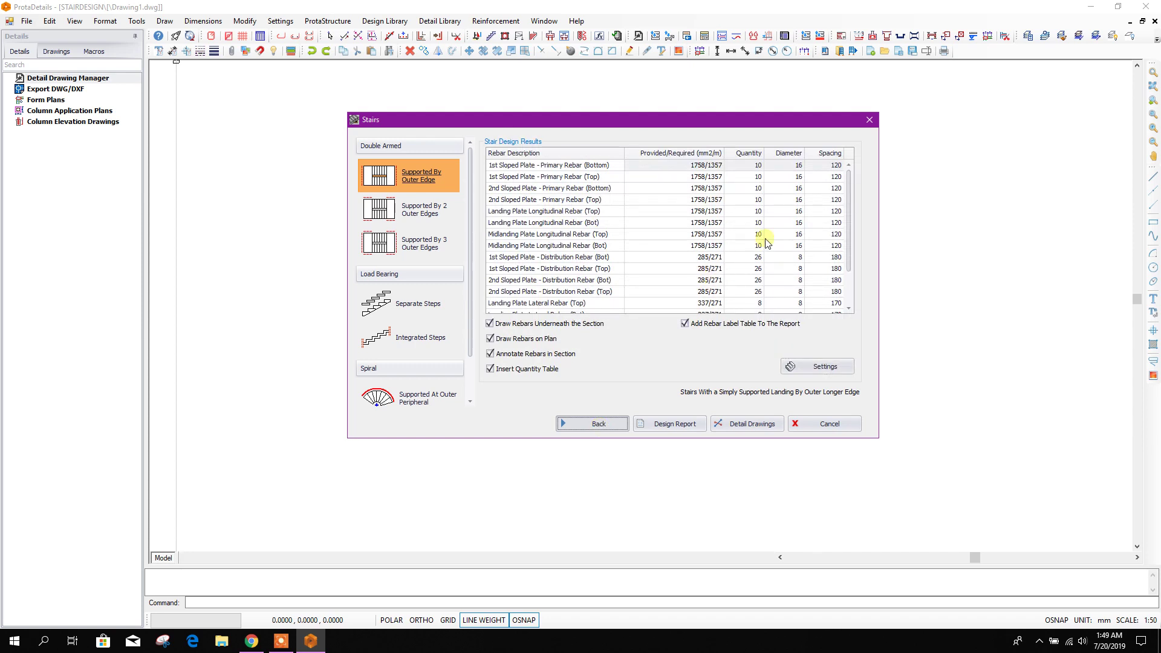
Step: Set the bar diameter of the 1st sloped plate's bottom and top distribution rebars to 10 in the stair design results
{"action": "left_click_drag", "start_coordinate": [853, 194], "coordinate": [851, 221]}
{"action": "left_click_drag", "start_coordinate": [843, 292], "coordinate": [844, 267]}
{"action": "mouse_move", "coordinate": [846, 216]}
{"action": "left_mouse_down"}
{"action": "mouse_move", "coordinate": [844, 238]}
{"action": "mouse_move", "coordinate": [850, 177]}
{"action": "mouse_move", "coordinate": [848, 209]}
{"action": "left_mouse_up"}
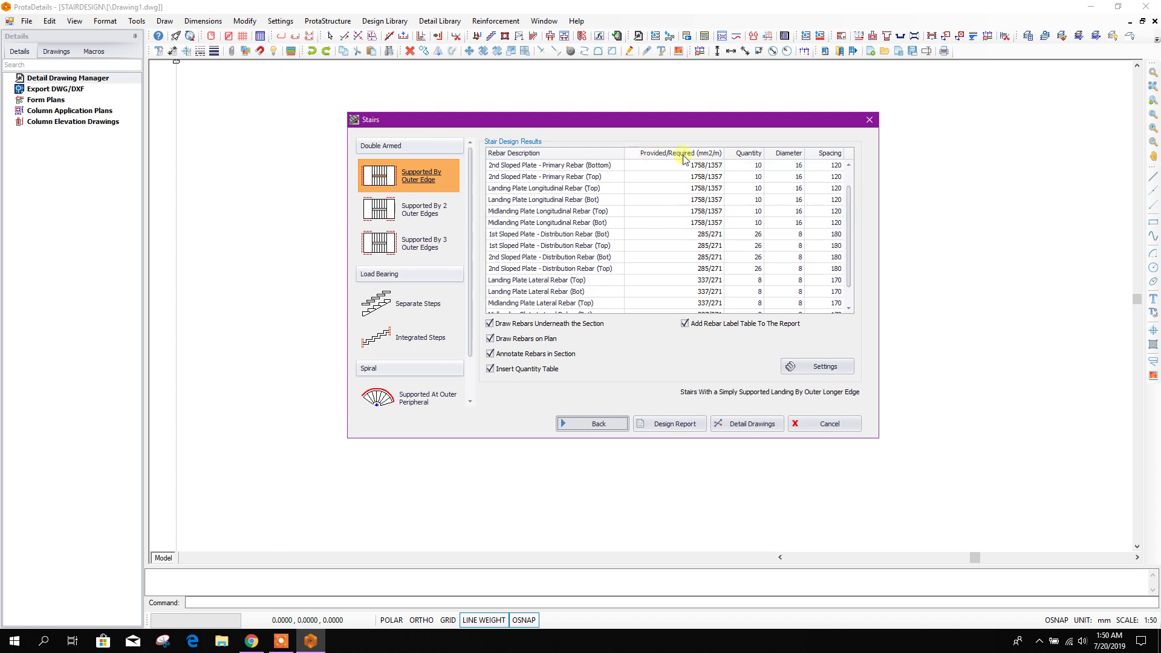
{"action": "scroll", "coordinate": [704, 206], "scroll_direction": "up", "scroll_amount": 1}
{"action": "scroll", "coordinate": [789, 248], "scroll_direction": "down", "scroll_amount": 1}
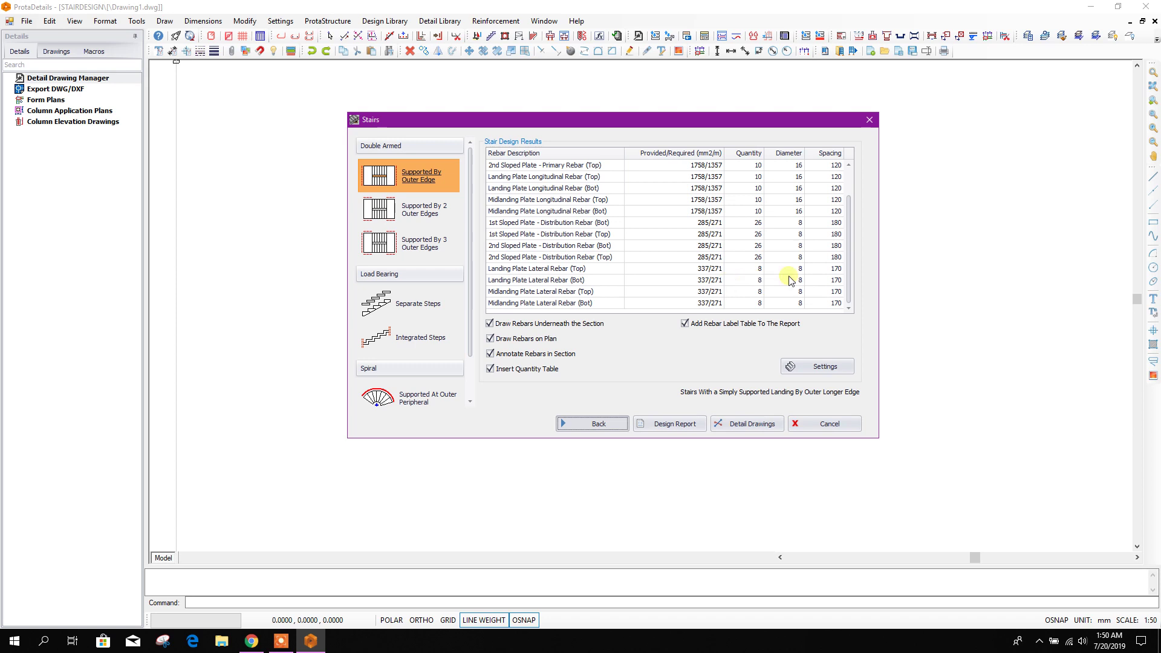
{"action": "left_click", "coordinate": [798, 224]}
{"action": "left_click", "coordinate": [793, 234]}
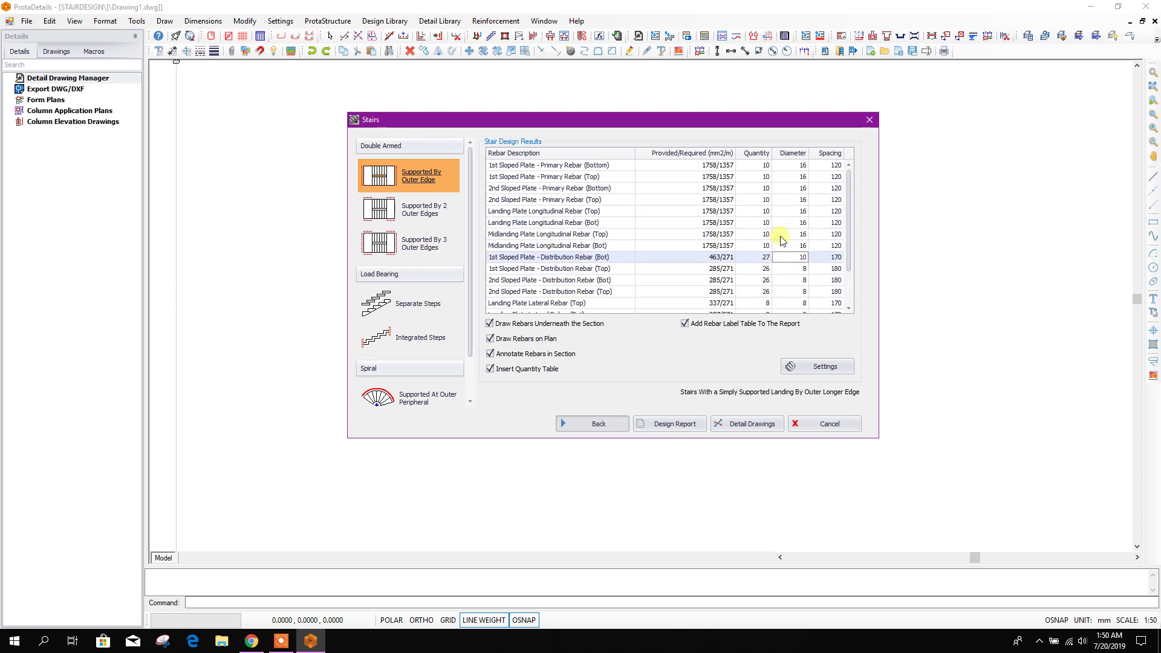
{"action": "left_click", "coordinate": [803, 269]}
{"action": "left_click", "coordinate": [785, 282]}
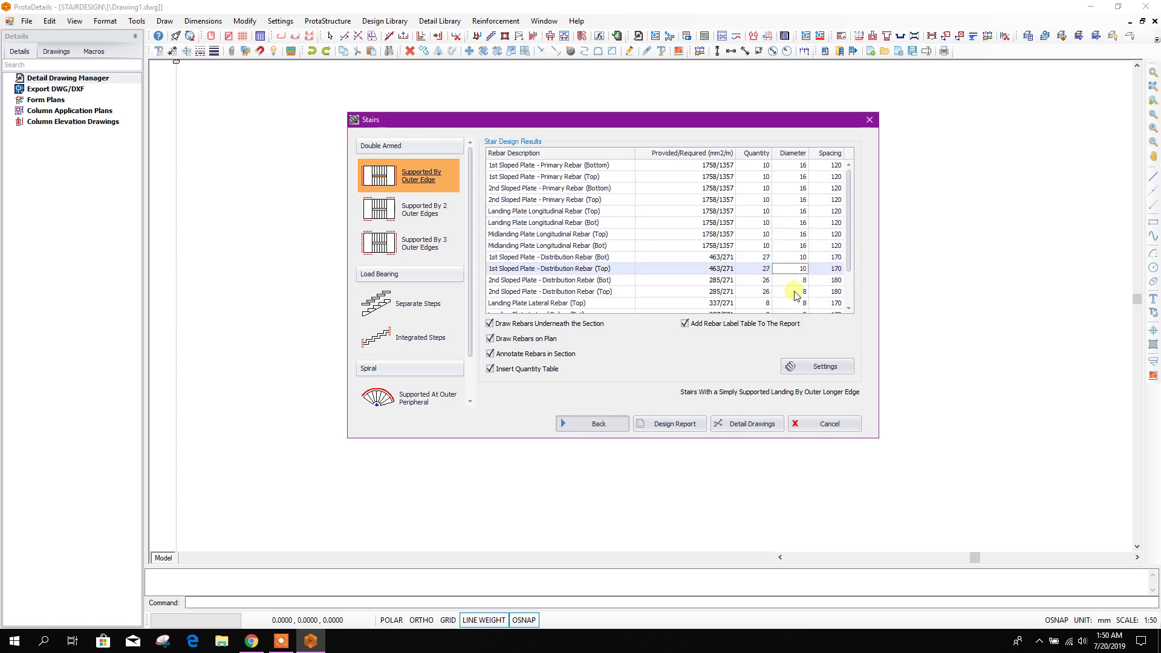
Step: Set the bar diameter of the 2nd sloped plate's bottom and top distribution rebars to 10
{"action": "scroll", "coordinate": [793, 289], "scroll_direction": "down", "scroll_amount": 1}
{"action": "left_click", "coordinate": [803, 271]}
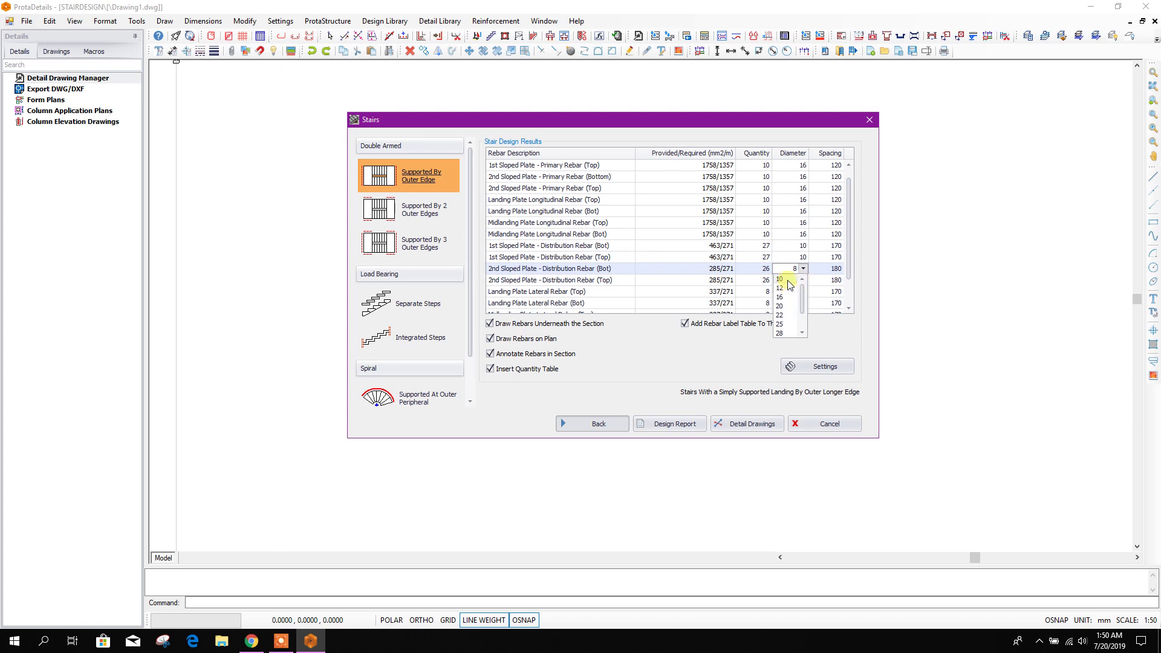
{"action": "left_click", "coordinate": [781, 279]}
{"action": "scroll", "coordinate": [799, 269], "scroll_direction": "down", "scroll_amount": 2}
{"action": "left_click", "coordinate": [804, 257]}
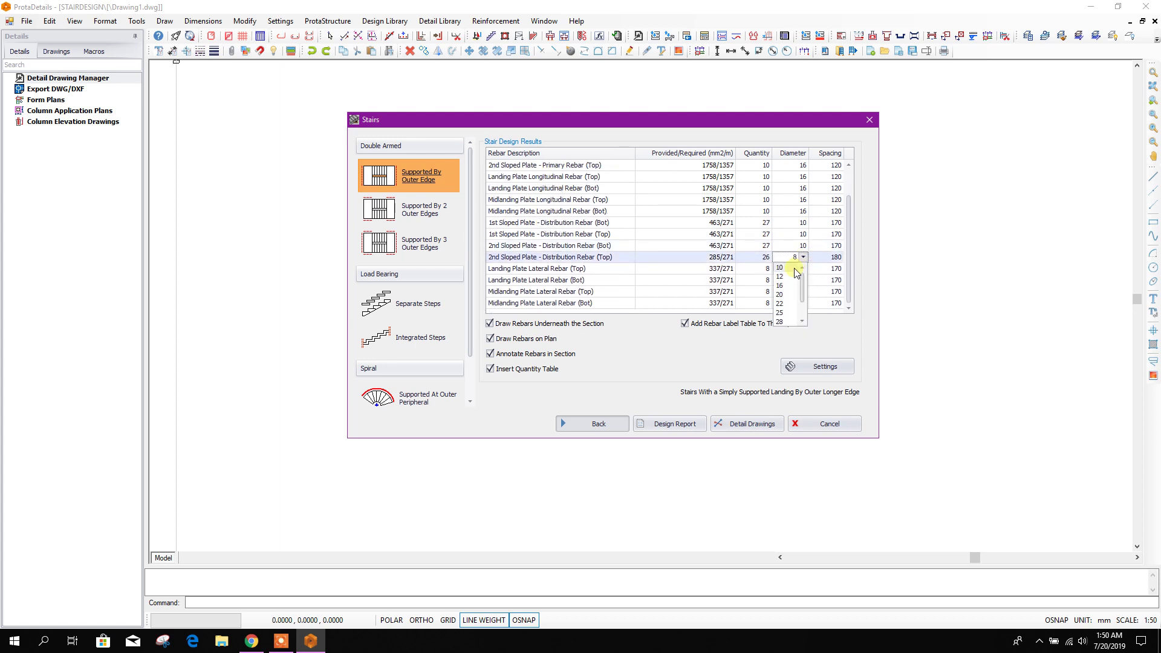
{"action": "left_click", "coordinate": [792, 291]}
Step: Set the bar diameter of the landing plate's top and bottom lateral rebars to 10
{"action": "left_click", "coordinate": [806, 270]}
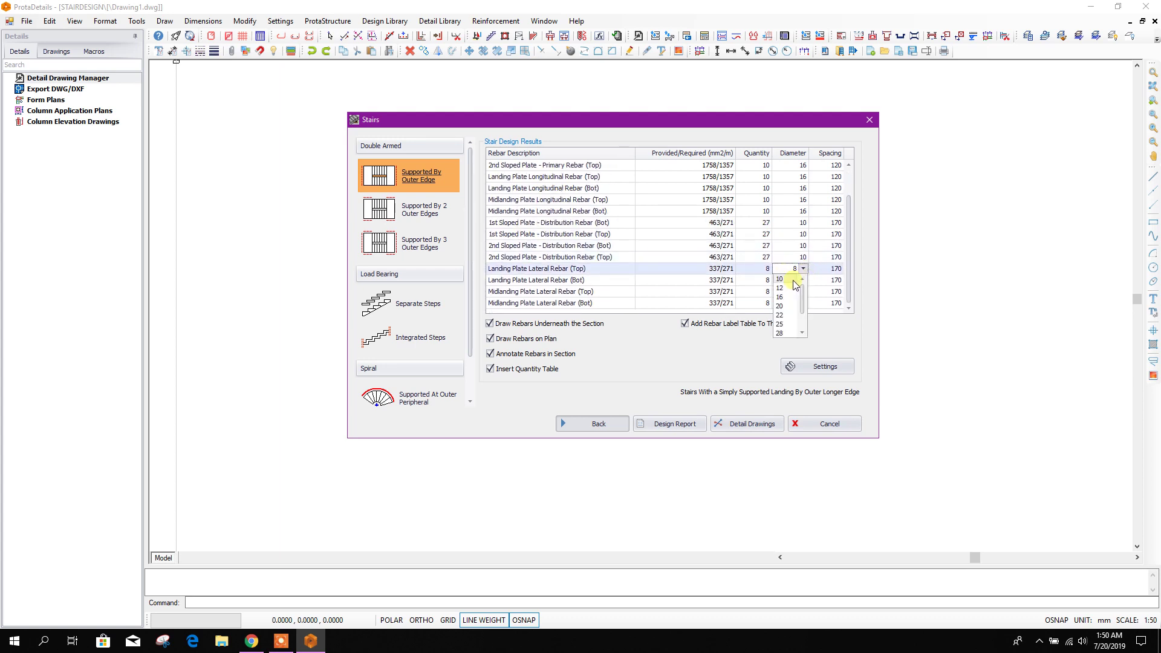
{"action": "left_click", "coordinate": [786, 304]}
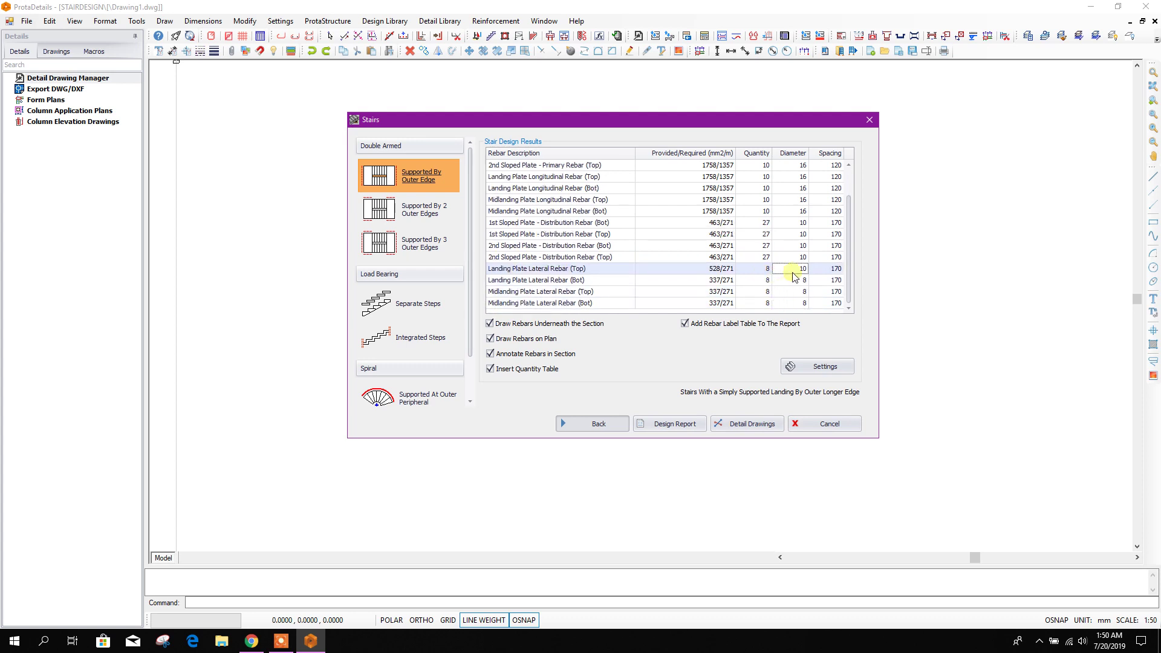
{"action": "left_click", "coordinate": [805, 281]}
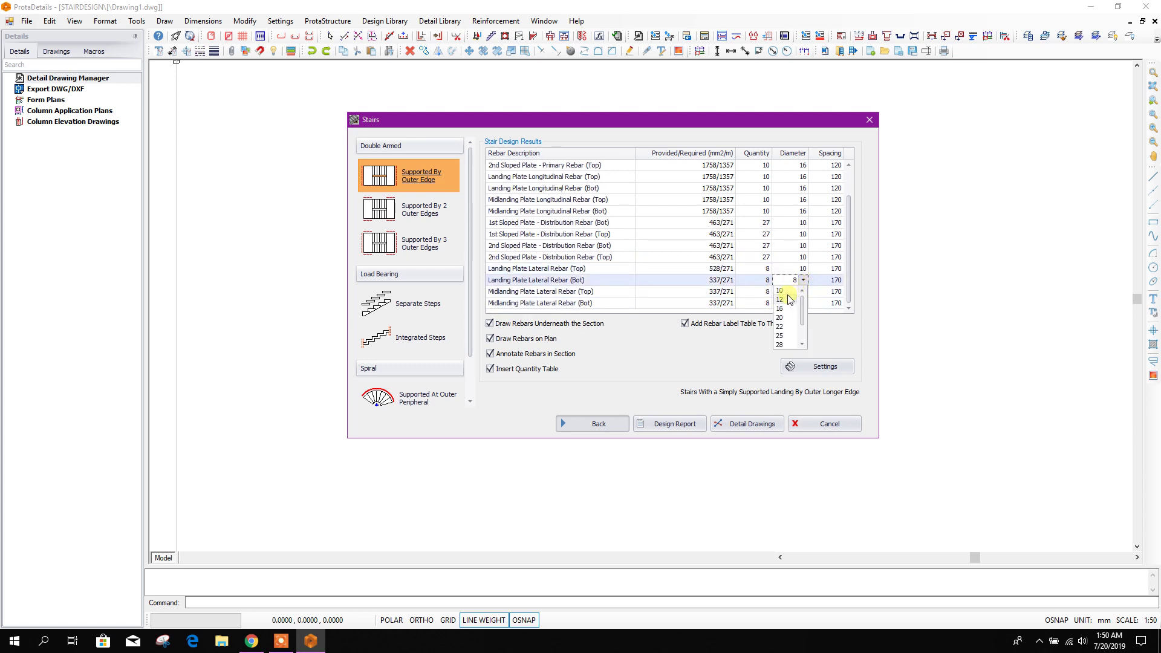
{"action": "left_click", "coordinate": [788, 291]}
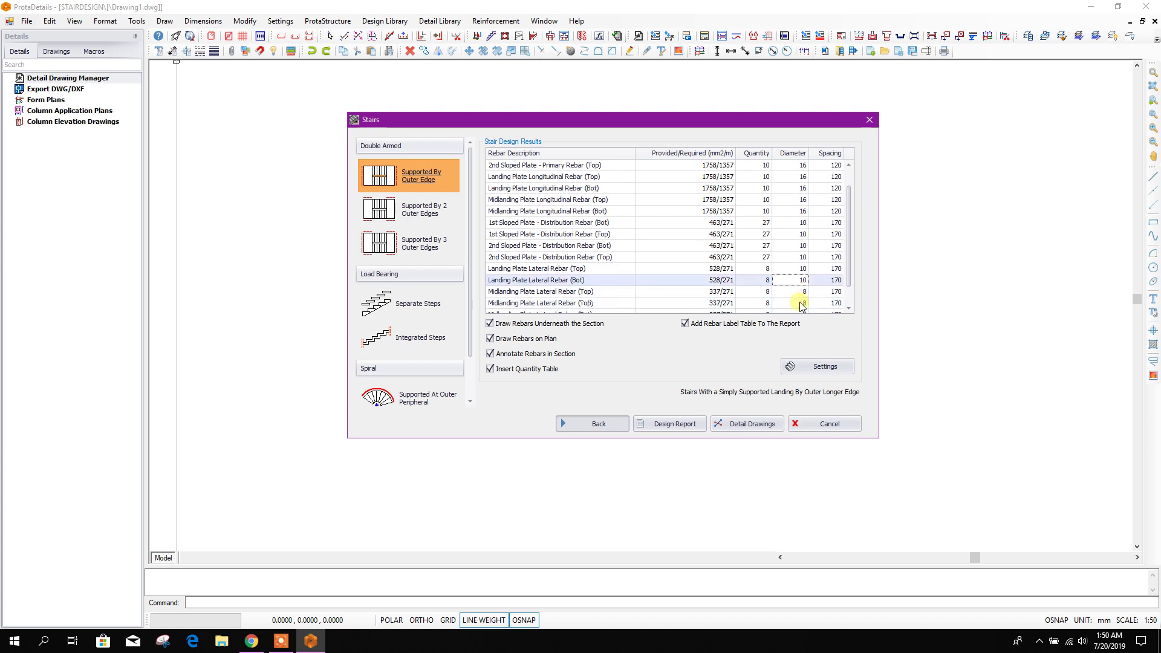
Step: Set the bar diameter of the midlanding plate's top and bottom lateral rebars to 10
{"action": "left_click", "coordinate": [804, 292]}
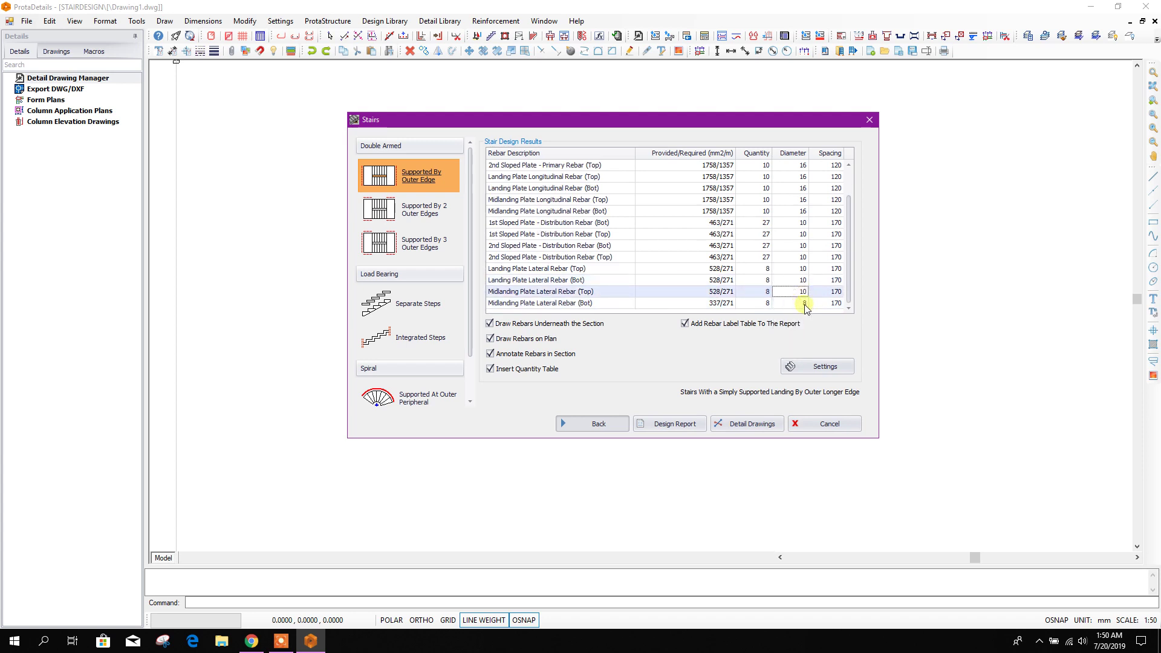
{"action": "left_click", "coordinate": [804, 304]}
{"action": "left_click", "coordinate": [786, 315]}
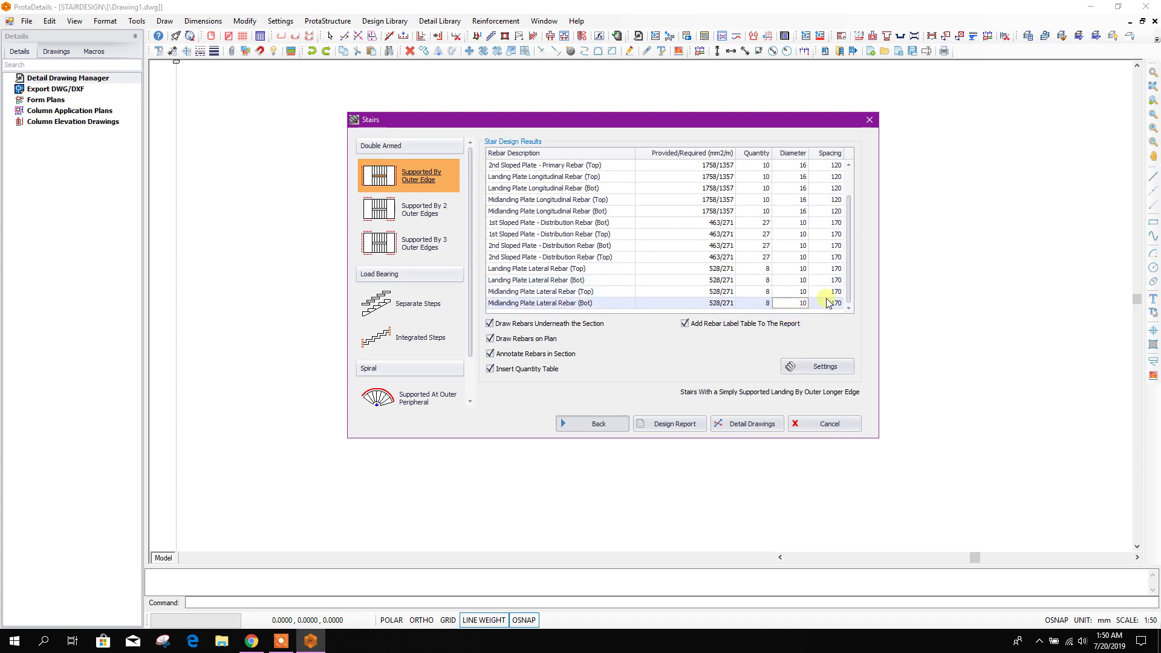
{"action": "left_click_drag", "start_coordinate": [847, 293], "coordinate": [849, 272]}
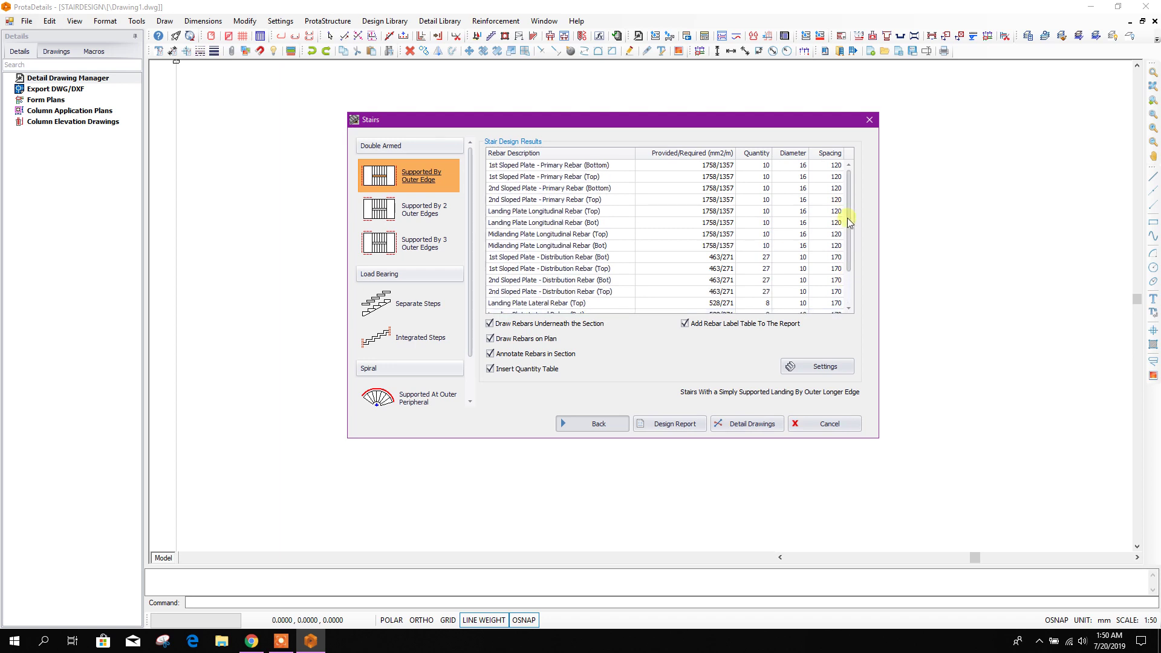
Step: Review the stair settings for concrete cover, rebar spacing and link labelling, and leave them without applying changes
{"action": "left_click", "coordinate": [813, 373]}
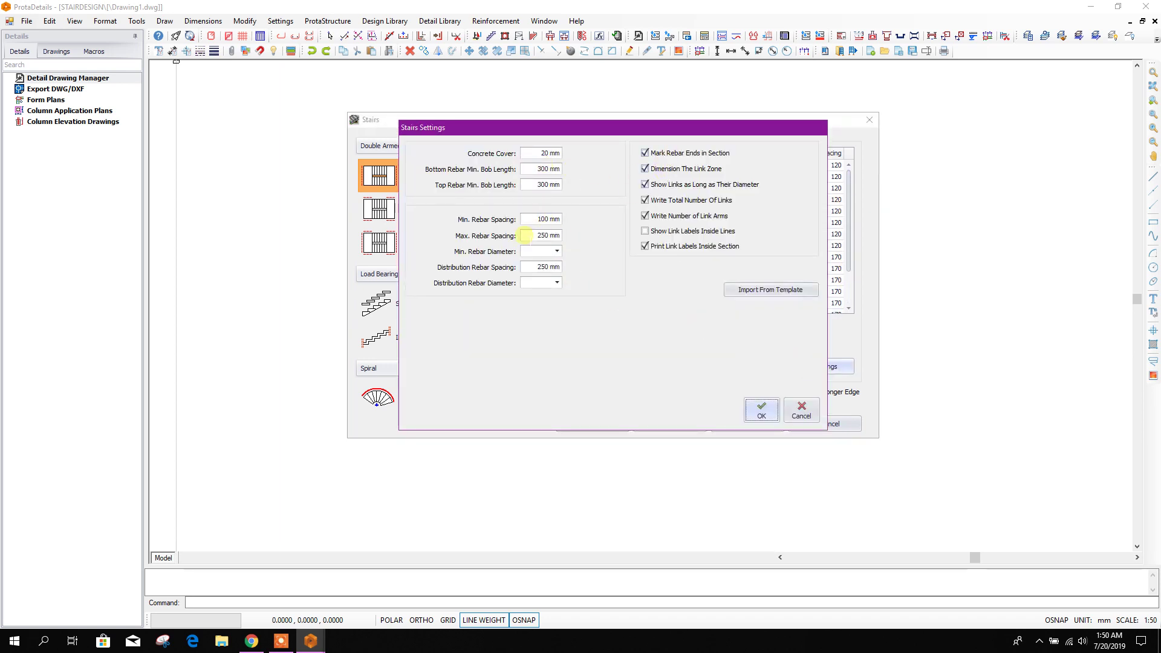
{"action": "left_click", "coordinate": [803, 411]}
{"action": "left_click_drag", "start_coordinate": [849, 253], "coordinate": [853, 218]}
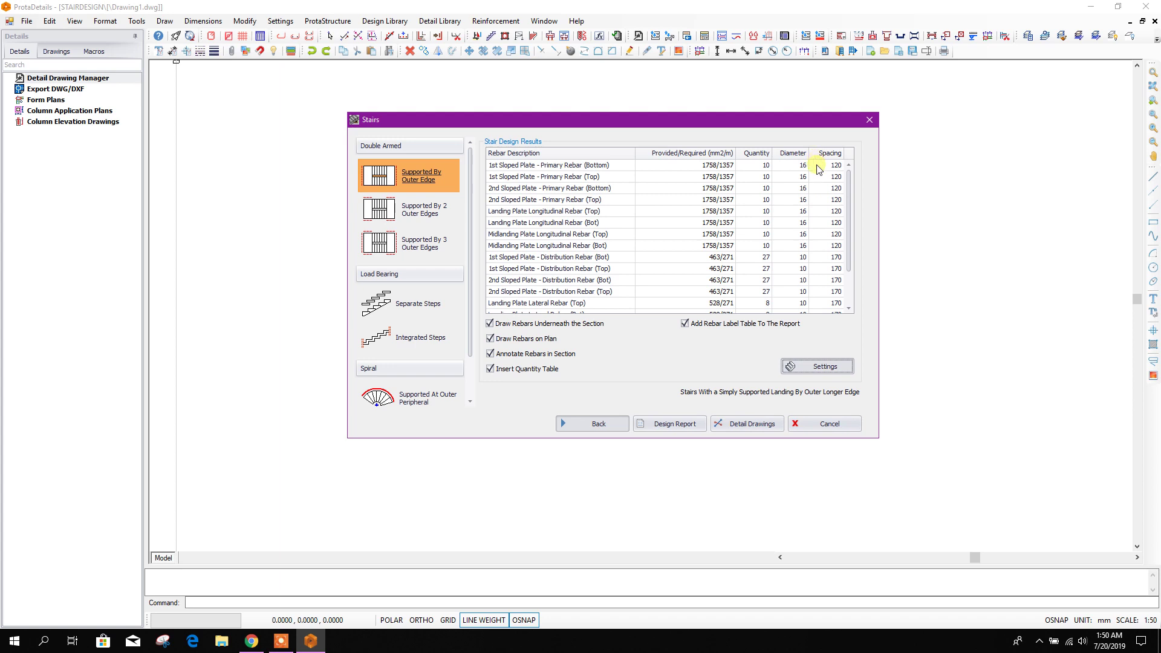
Step: Open the stair's design report, review its parameters, reinforcement table and section sketches, and close it
{"action": "left_click_drag", "start_coordinate": [851, 196], "coordinate": [857, 256]}
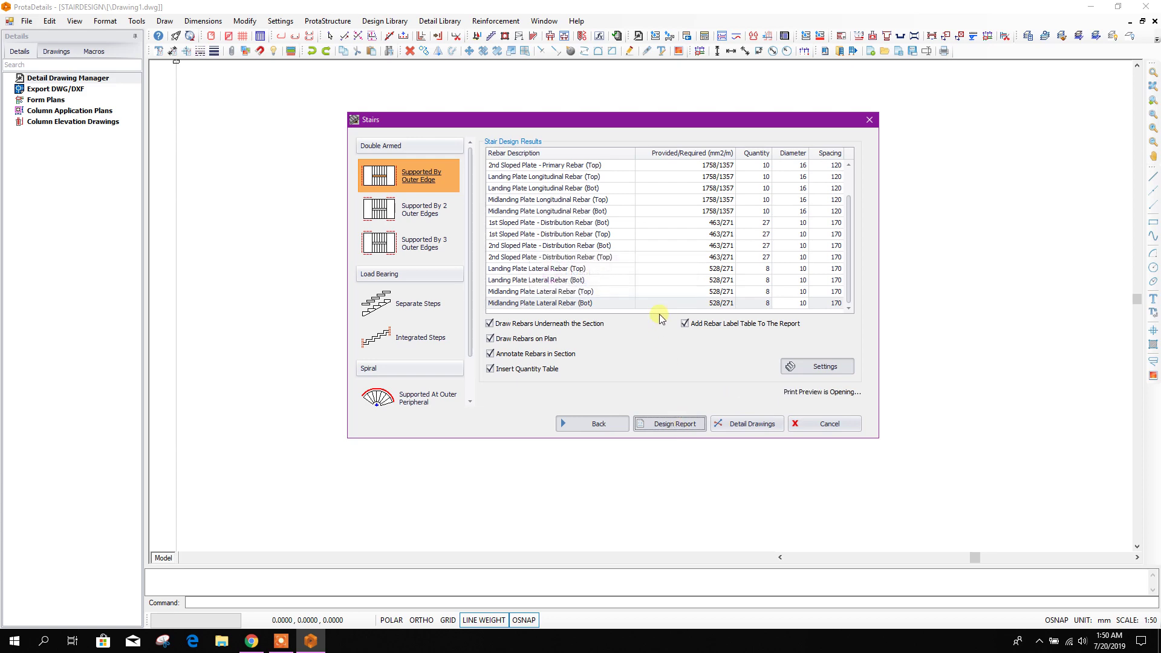
{"action": "scroll", "coordinate": [657, 305], "scroll_direction": "down", "scroll_amount": 15}
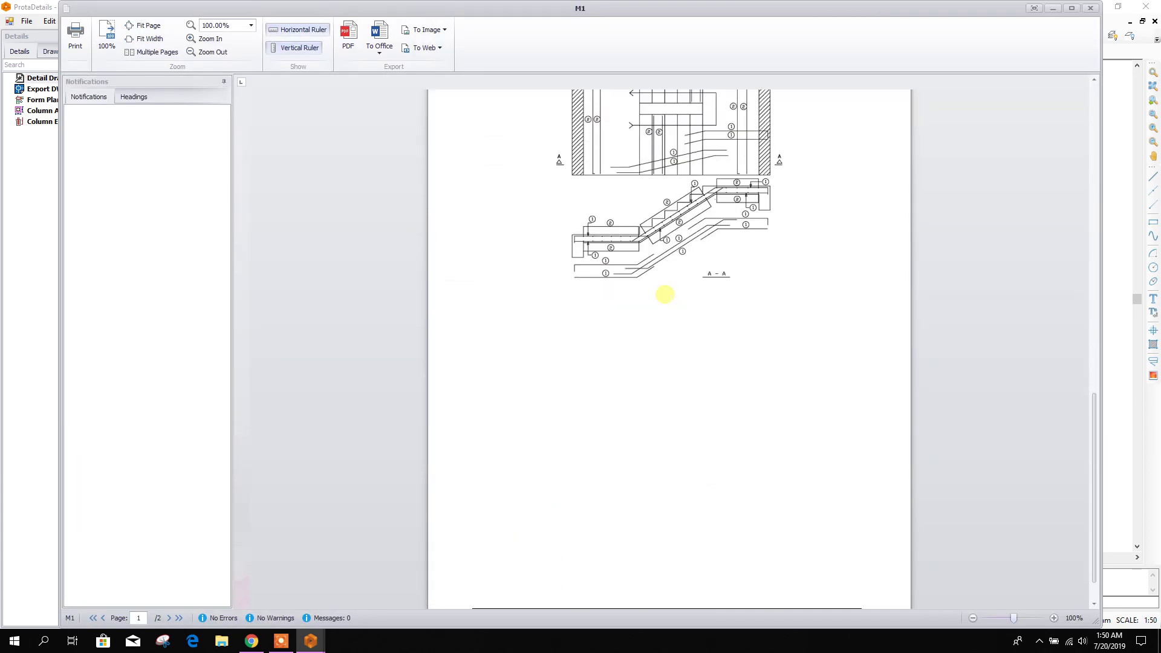
{"action": "scroll", "coordinate": [688, 294], "scroll_direction": "up", "scroll_amount": 15}
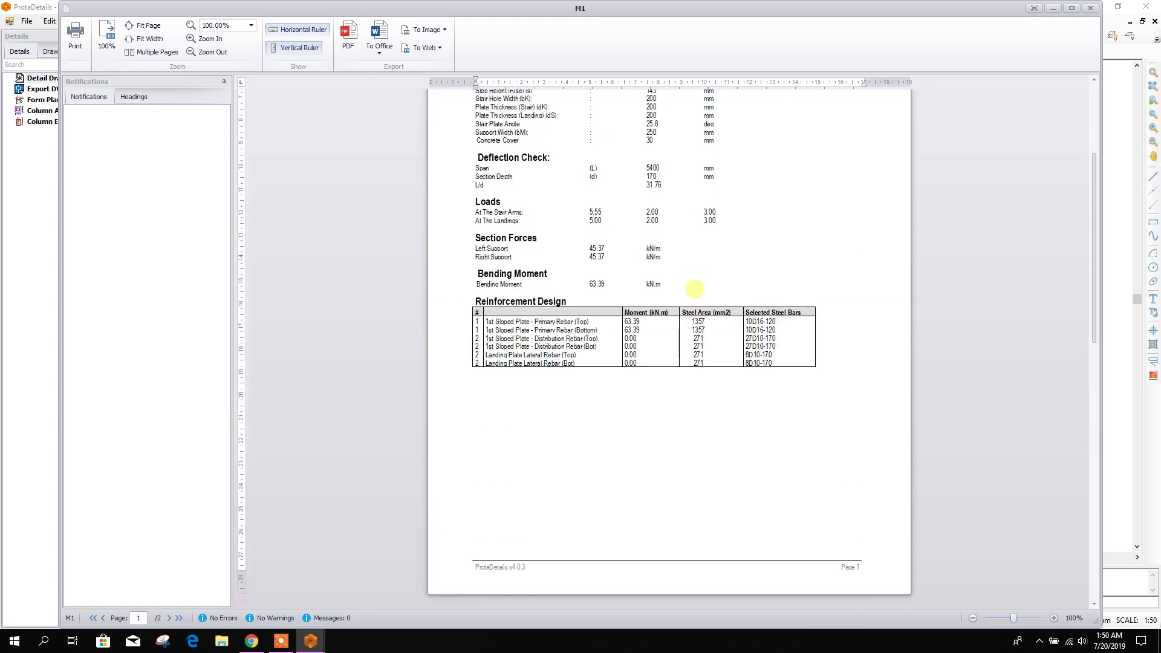
{"action": "scroll", "coordinate": [657, 368], "scroll_direction": "up", "scroll_amount": 1}
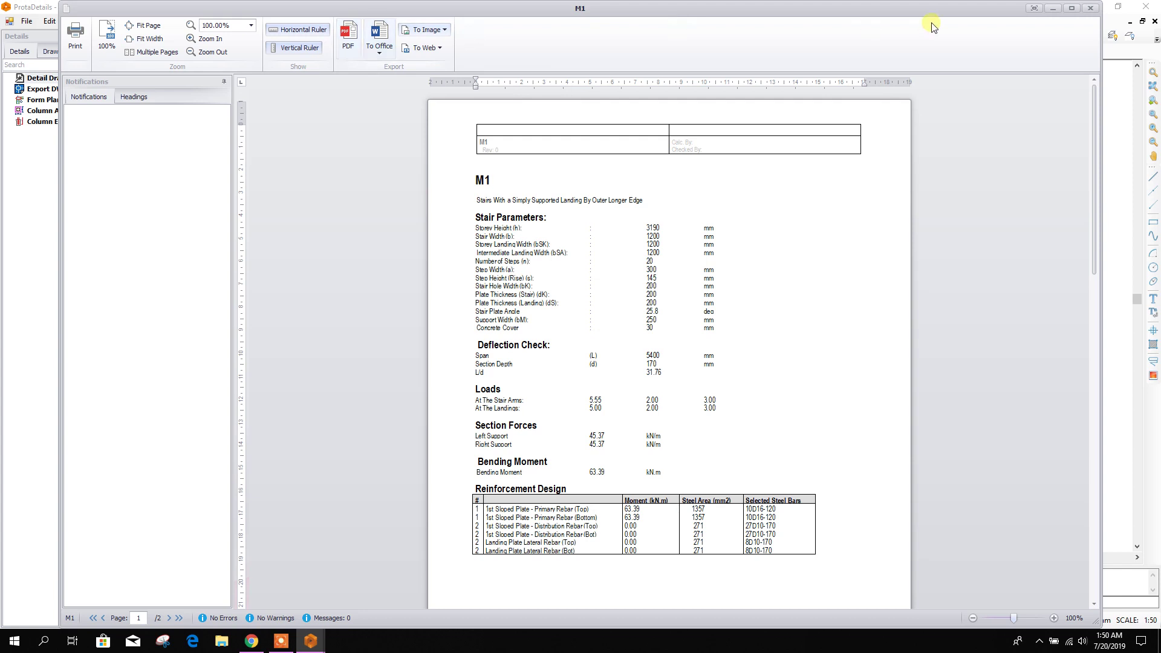
{"action": "left_click", "coordinate": [1091, 8]}
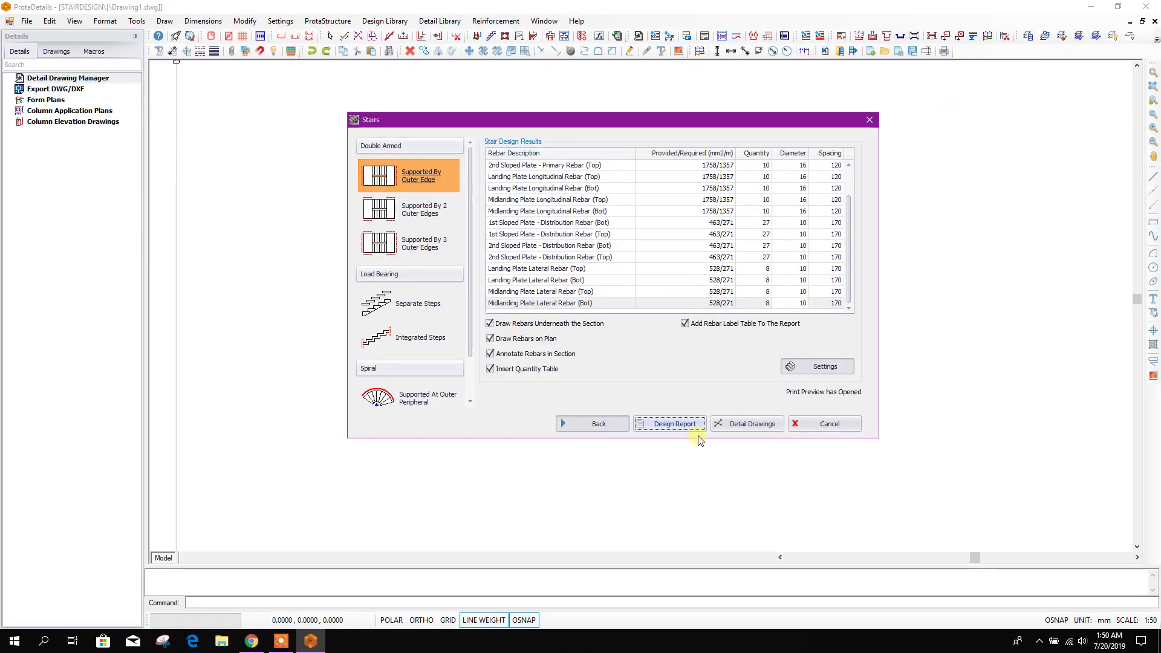
Step: Generate the stair's detail drawings and place them in the drawing area
{"action": "left_click", "coordinate": [739, 424]}
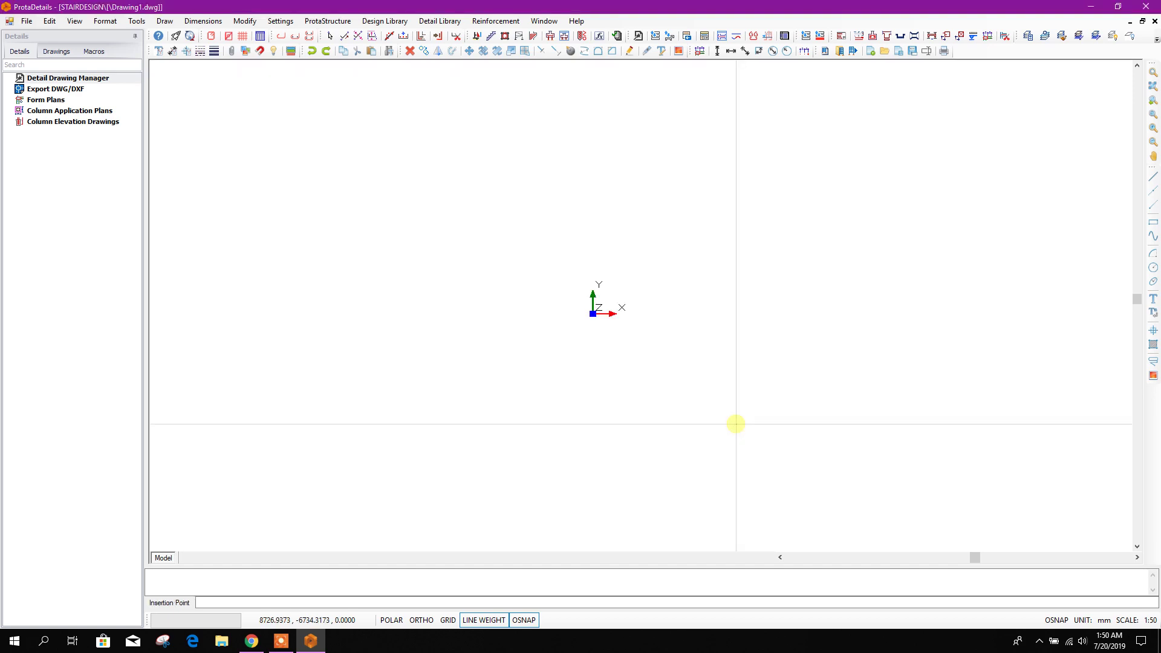
{"action": "middle_click_drag", "start_coordinate": [626, 410], "coordinate": [620, 284]}
{"action": "scroll", "coordinate": [497, 252], "scroll_direction": "up", "scroll_amount": 3}
{"action": "scroll", "coordinate": [514, 249], "scroll_direction": "down", "scroll_amount": 3}
{"action": "scroll", "coordinate": [493, 528], "scroll_direction": "up", "scroll_amount": 3}
{"action": "scroll", "coordinate": [539, 384], "scroll_direction": "down", "scroll_amount": 3}
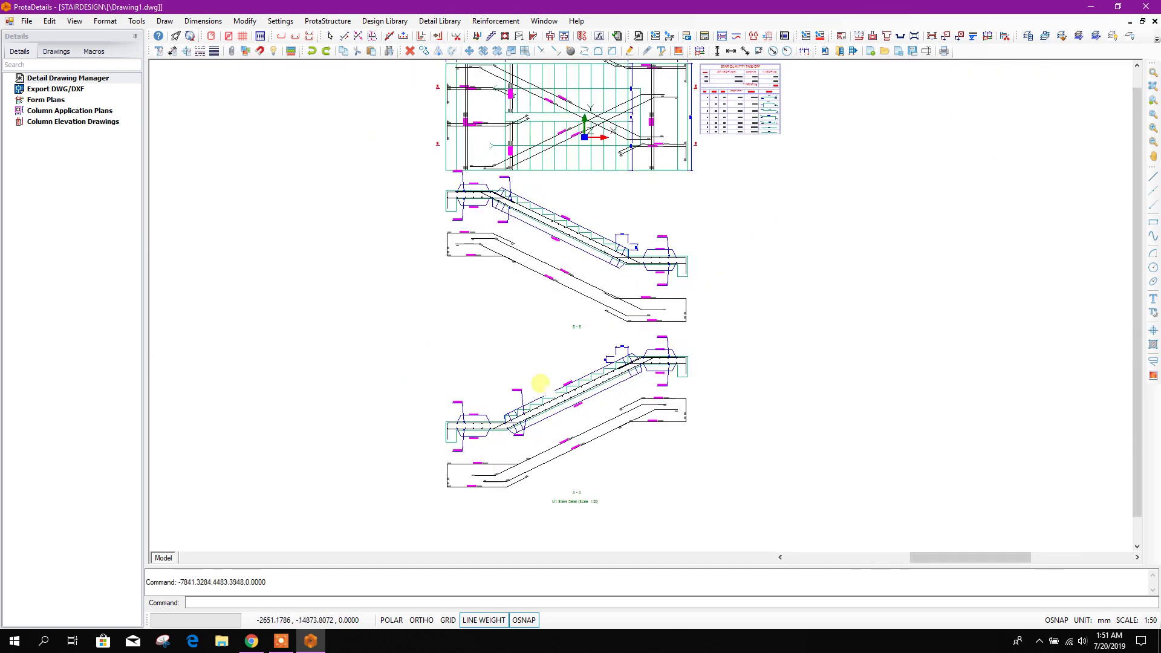
Step: Examine the stair plan, the quantity take-off table, and the reinforcement details in sections B-B and A-A
{"action": "scroll", "coordinate": [591, 241], "scroll_direction": "up", "scroll_amount": 3}
{"action": "scroll", "coordinate": [692, 272], "scroll_direction": "up", "scroll_amount": 3}
{"action": "scroll", "coordinate": [648, 285], "scroll_direction": "down", "scroll_amount": 3}
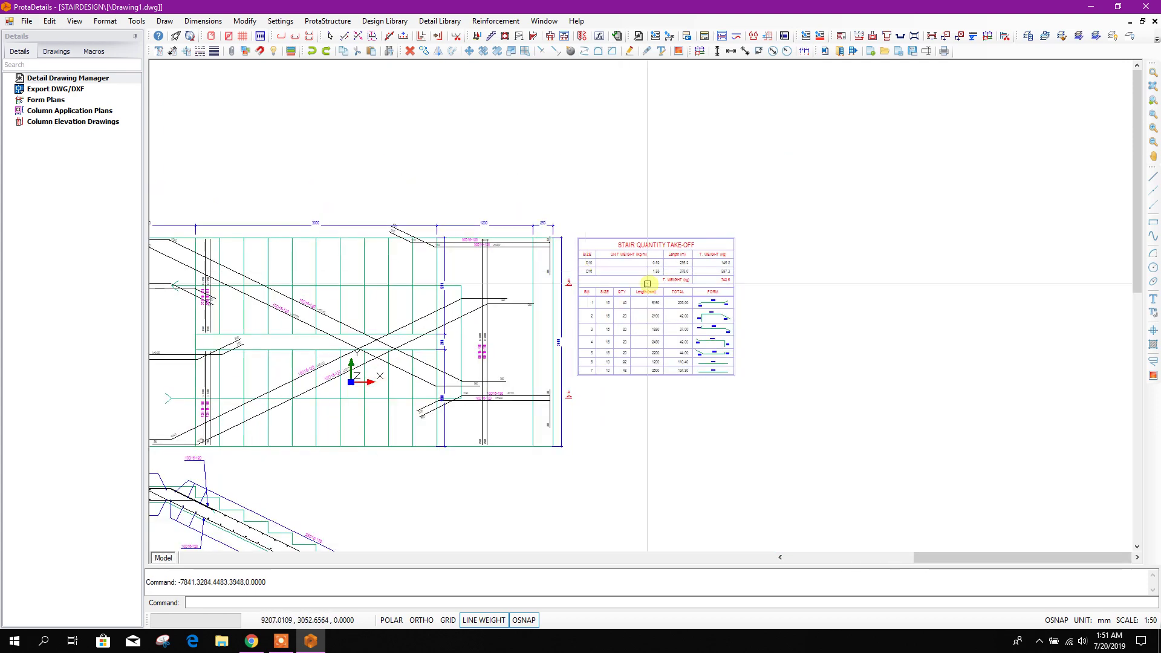
{"action": "scroll", "coordinate": [663, 278], "scroll_direction": "up", "scroll_amount": 2}
{"action": "scroll", "coordinate": [696, 393], "scroll_direction": "down", "scroll_amount": 3}
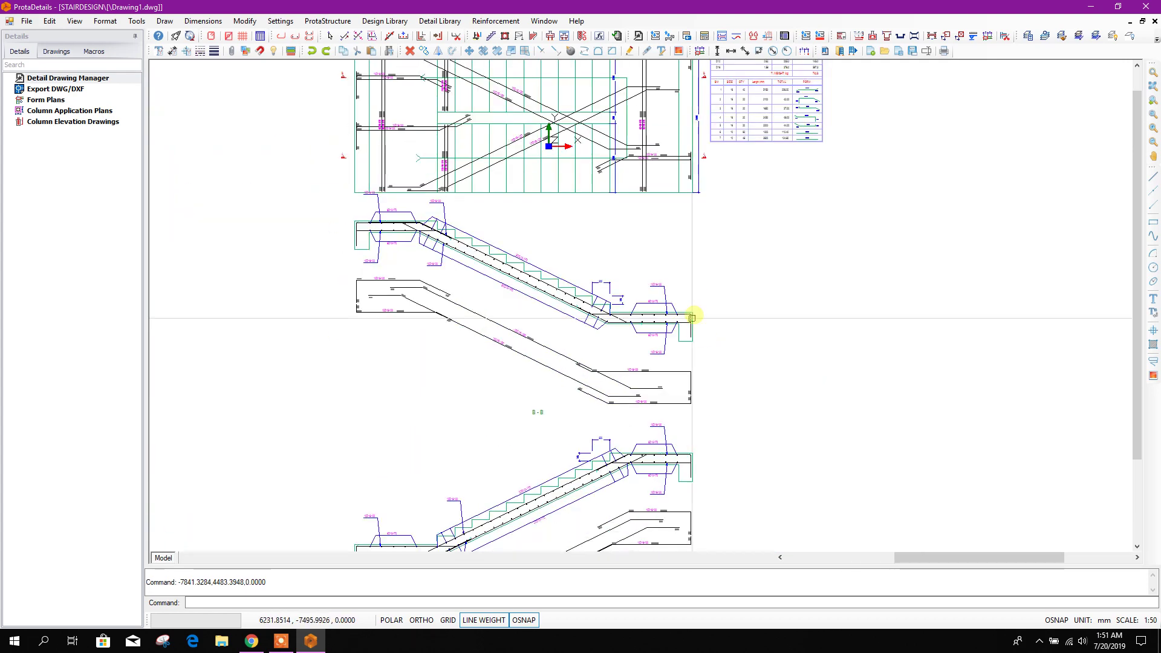
{"action": "scroll", "coordinate": [623, 366], "scroll_direction": "up", "scroll_amount": 3}
{"action": "scroll", "coordinate": [646, 476], "scroll_direction": "down", "scroll_amount": 2}
{"action": "scroll", "coordinate": [646, 476], "scroll_direction": "up", "scroll_amount": 4}
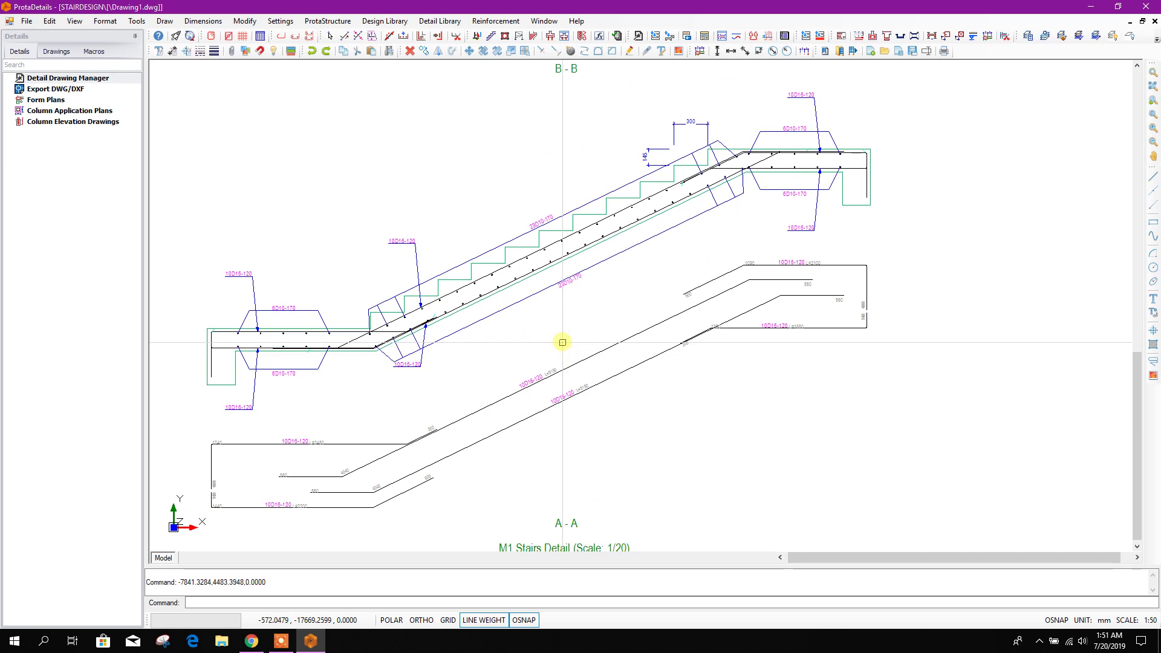
{"action": "scroll", "coordinate": [560, 337], "scroll_direction": "down", "scroll_amount": 3}
{"action": "scroll", "coordinate": [630, 401], "scroll_direction": "up", "scroll_amount": 3}
{"action": "scroll", "coordinate": [666, 375], "scroll_direction": "down", "scroll_amount": 3}
{"action": "scroll", "coordinate": [651, 347], "scroll_direction": "up", "scroll_amount": 3}
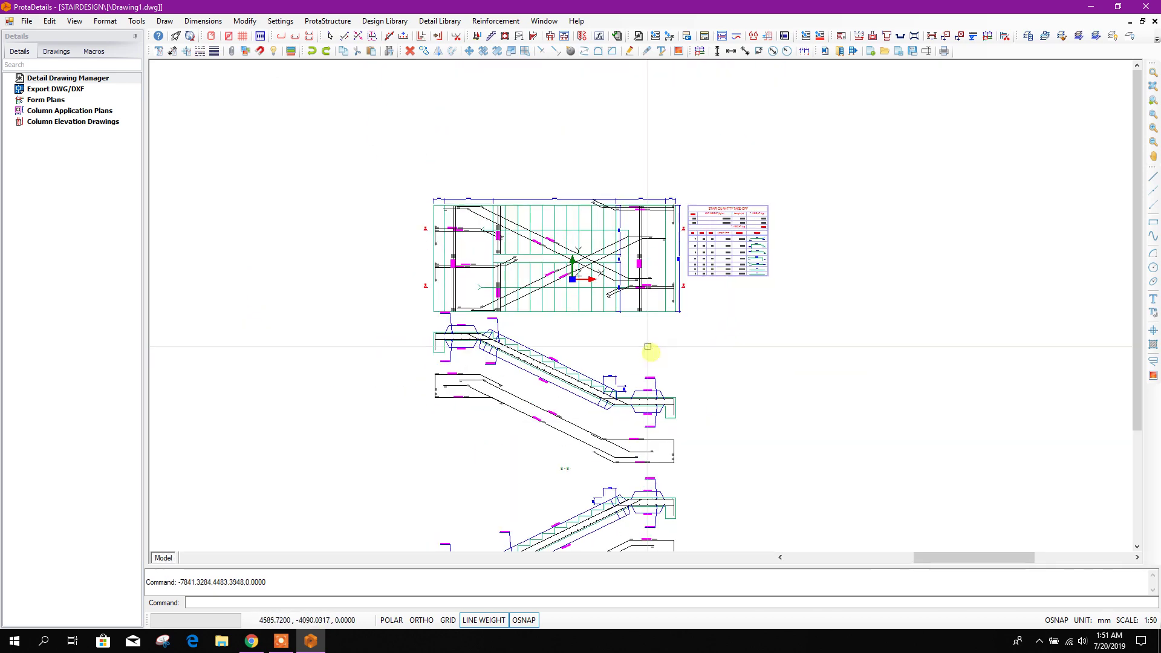
{"action": "scroll", "coordinate": [675, 353], "scroll_direction": "down", "scroll_amount": 1}
{"action": "scroll", "coordinate": [678, 345], "scroll_direction": "down", "scroll_amount": 3}
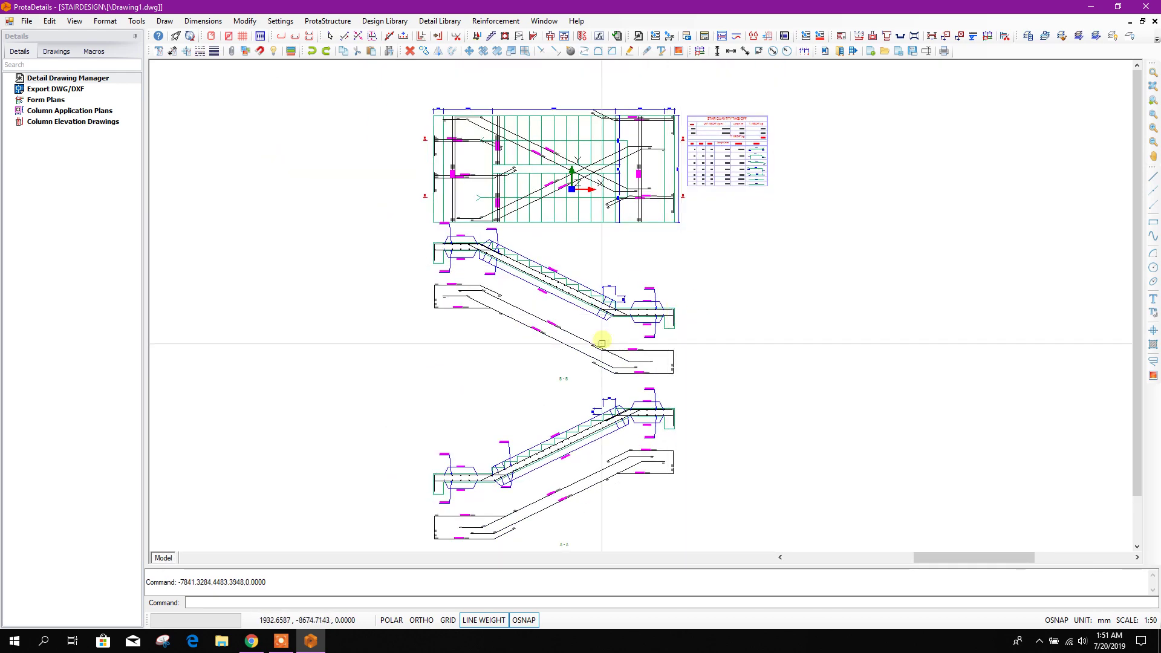
{"action": "scroll", "coordinate": [601, 337], "scroll_direction": "up", "scroll_amount": 3}
{"action": "scroll", "coordinate": [563, 363], "scroll_direction": "down", "scroll_amount": 2}
{"action": "scroll", "coordinate": [544, 363], "scroll_direction": "down", "scroll_amount": 2}
{"action": "mouse_move", "coordinate": [655, 359]}
{"action": "middle_mouse_down"}
{"action": "mouse_move", "coordinate": [633, 280]}
{"action": "mouse_move", "coordinate": [592, 321]}
{"action": "mouse_move", "coordinate": [592, 347]}
{"action": "middle_mouse_up"}
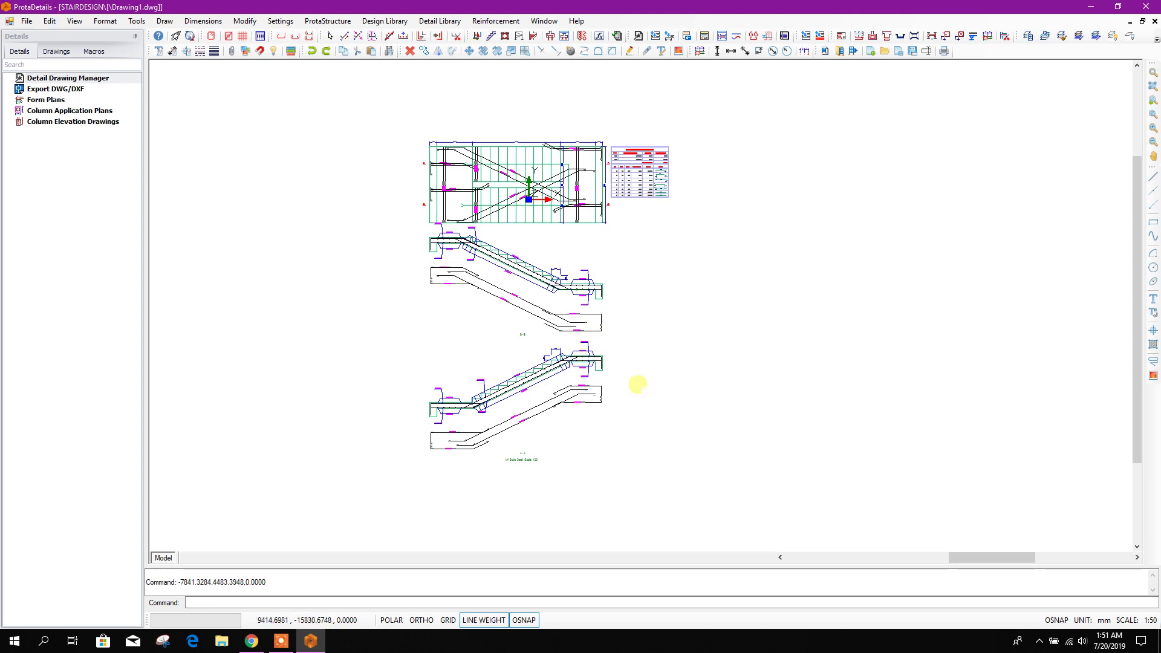
{"action": "scroll", "coordinate": [501, 292], "scroll_direction": "up", "scroll_amount": 2}
{"action": "scroll", "coordinate": [493, 299], "scroll_direction": "down", "scroll_amount": 1}
{"action": "scroll", "coordinate": [721, 351], "scroll_direction": "down", "scroll_amount": 1}
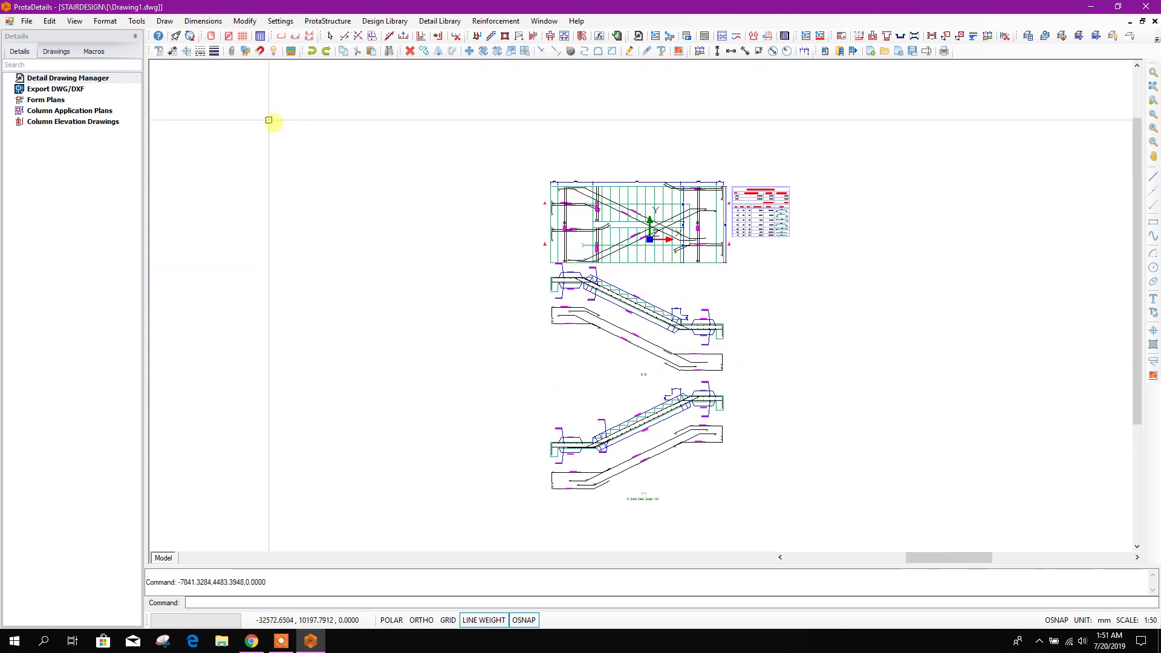
{"action": "middle_click_drag", "start_coordinate": [714, 317], "coordinate": [643, 320]}
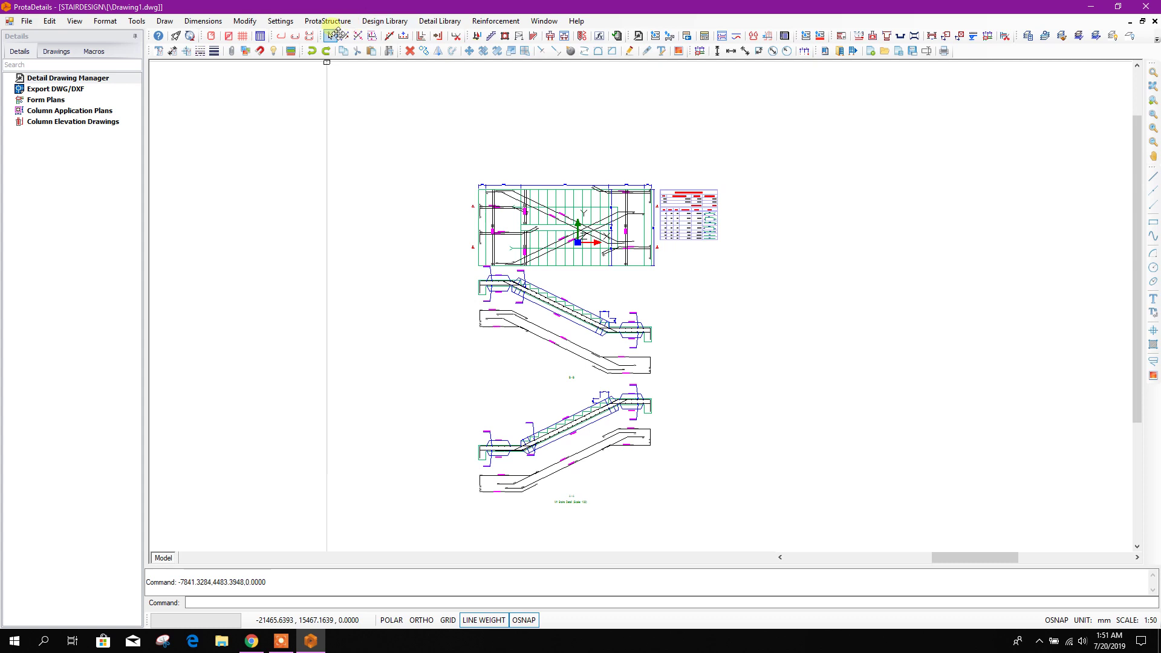
{"action": "scroll", "coordinate": [678, 273], "scroll_direction": "up", "scroll_amount": 1}
{"action": "scroll", "coordinate": [373, 190], "scroll_direction": "up", "scroll_amount": 1}
{"action": "scroll", "coordinate": [434, 216], "scroll_direction": "down", "scroll_amount": 3}
{"action": "scroll", "coordinate": [519, 337], "scroll_direction": "up", "scroll_amount": 1}
{"action": "scroll", "coordinate": [562, 369], "scroll_direction": "up", "scroll_amount": 2}
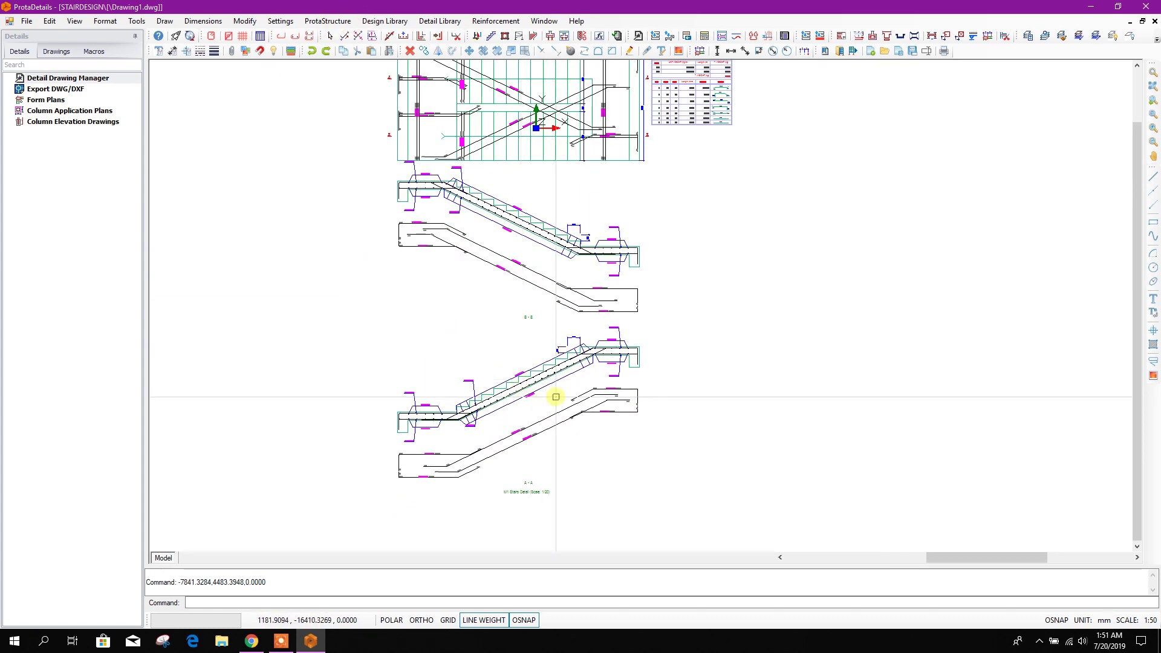
{"action": "left_click", "coordinate": [386, 23]}
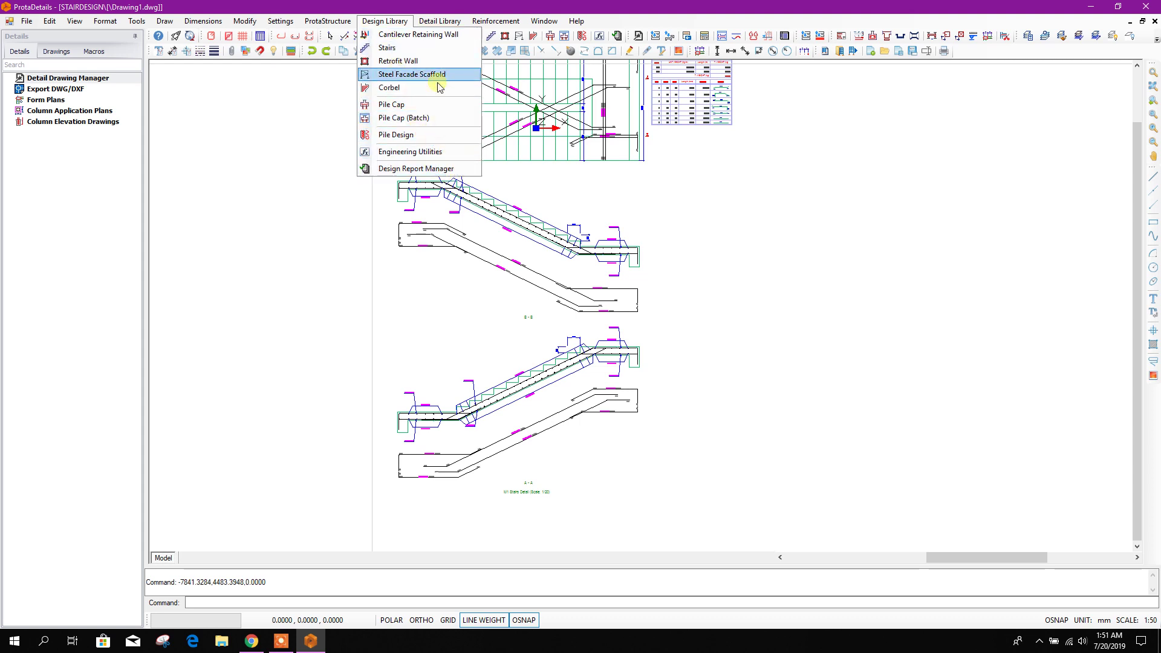
{"action": "left_click", "coordinate": [459, 18]}
{"action": "middle_click_drag", "start_coordinate": [723, 233], "coordinate": [712, 300]}
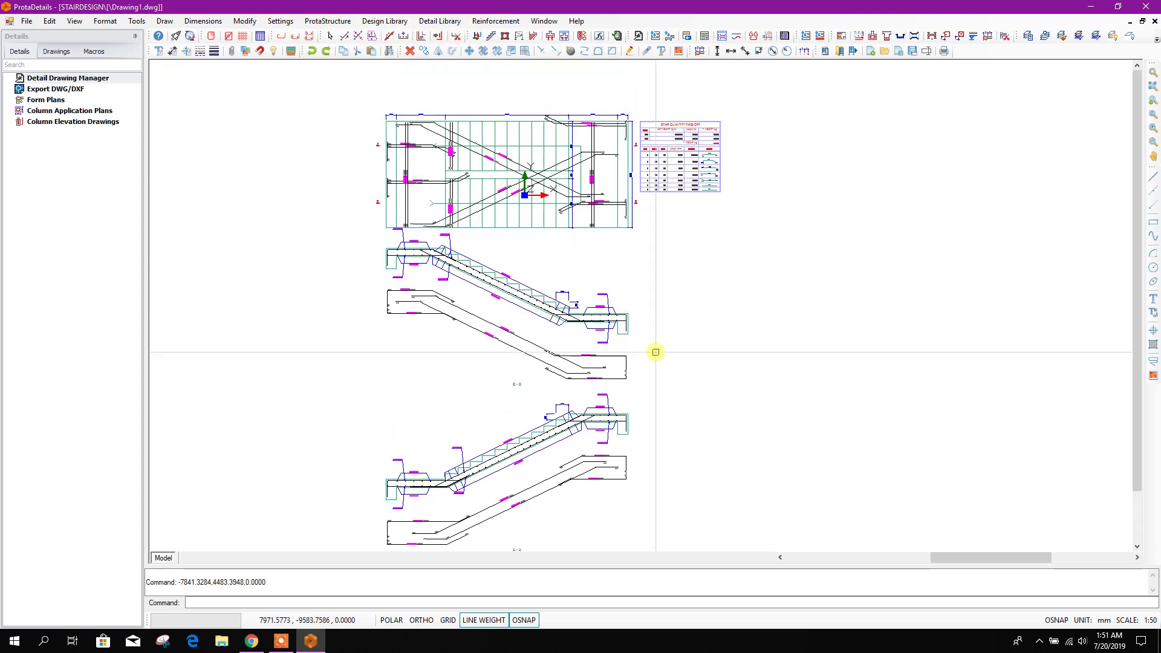
{"action": "mouse_move", "coordinate": [572, 401]}
{"action": "middle_mouse_down"}
{"action": "mouse_move", "coordinate": [569, 354]}
{"action": "mouse_move", "coordinate": [555, 414]}
{"action": "middle_mouse_up"}
{"action": "scroll", "coordinate": [544, 369], "scroll_direction": "up", "scroll_amount": 1}
{"action": "scroll", "coordinate": [562, 406], "scroll_direction": "down", "scroll_amount": 2}
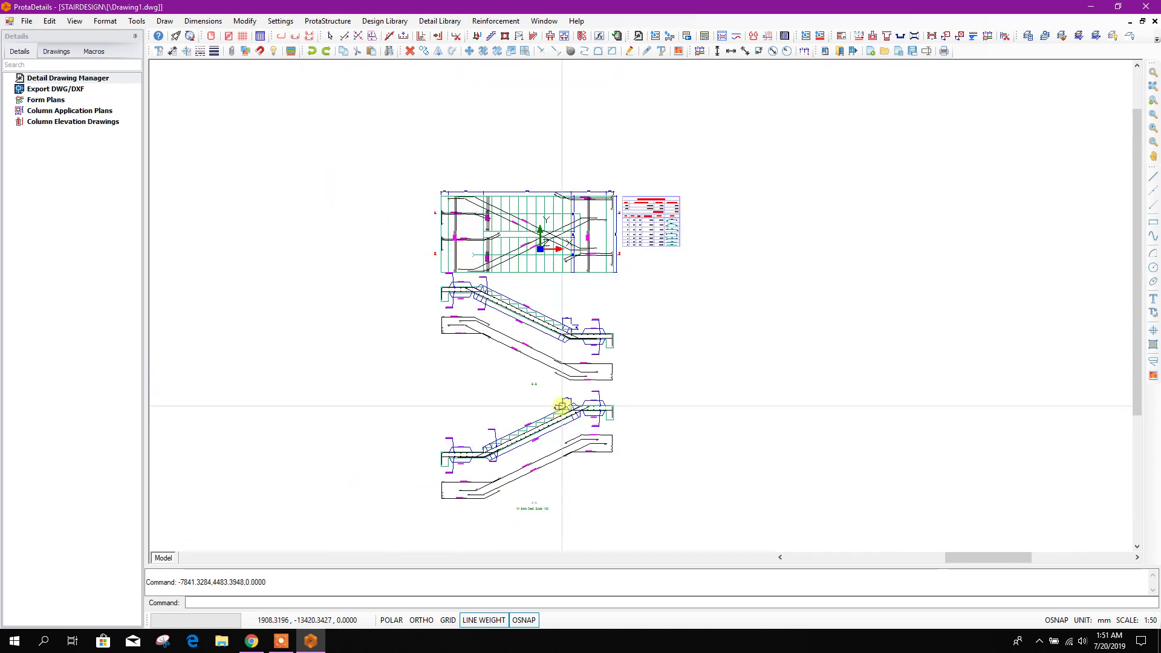
{"action": "scroll", "coordinate": [600, 308], "scroll_direction": "up", "scroll_amount": 1}
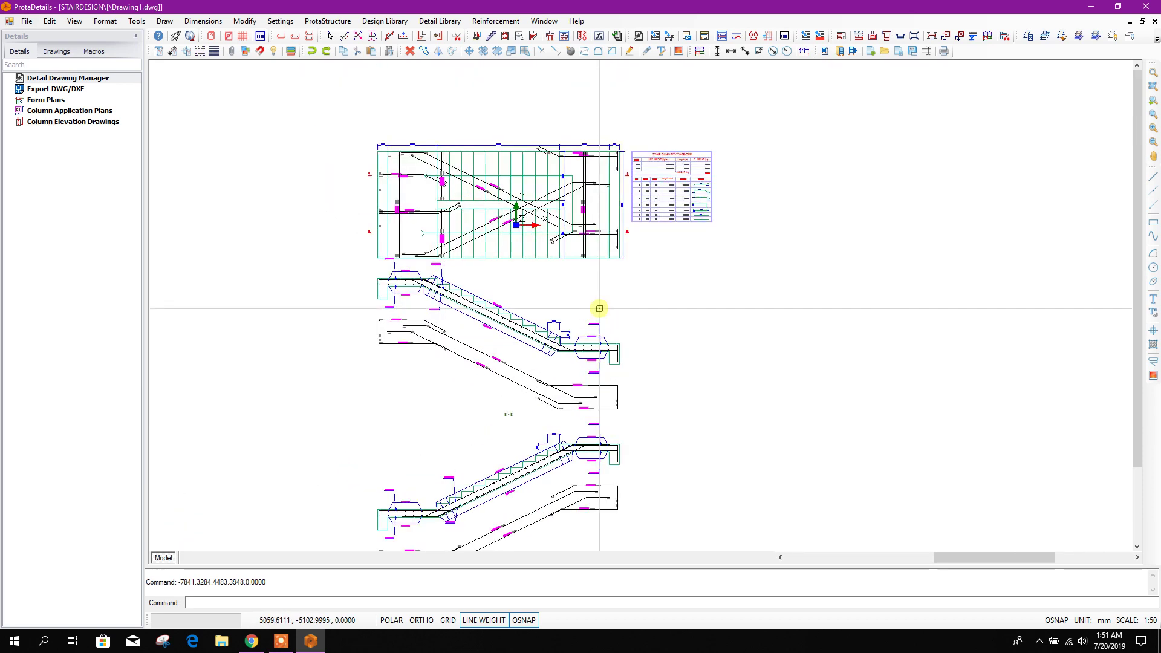
{"action": "mouse_move", "coordinate": [692, 301]}
{"action": "middle_mouse_down"}
{"action": "mouse_move", "coordinate": [684, 335]}
{"action": "mouse_move", "coordinate": [664, 293]}
{"action": "middle_mouse_up"}
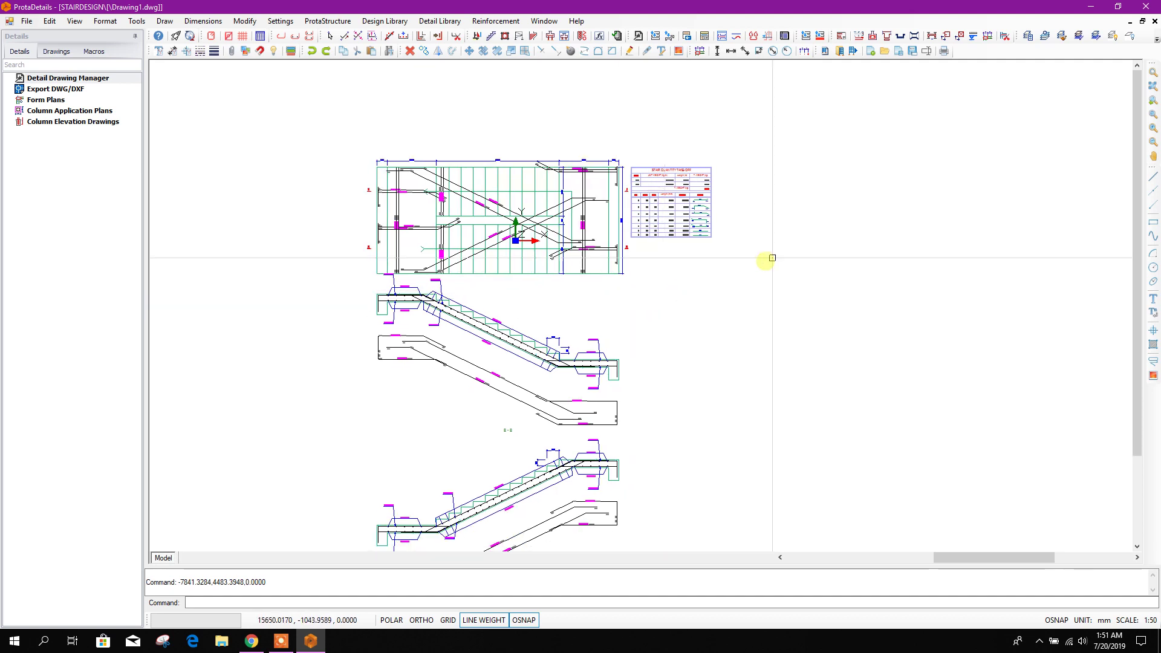
{"action": "mouse_move", "coordinate": [878, 272]}
{"action": "middle_mouse_down"}
{"action": "mouse_move", "coordinate": [871, 244]}
{"action": "mouse_move", "coordinate": [888, 182]}
{"action": "middle_mouse_up"}
{"action": "scroll", "coordinate": [511, 458], "scroll_direction": "up", "scroll_amount": 2}
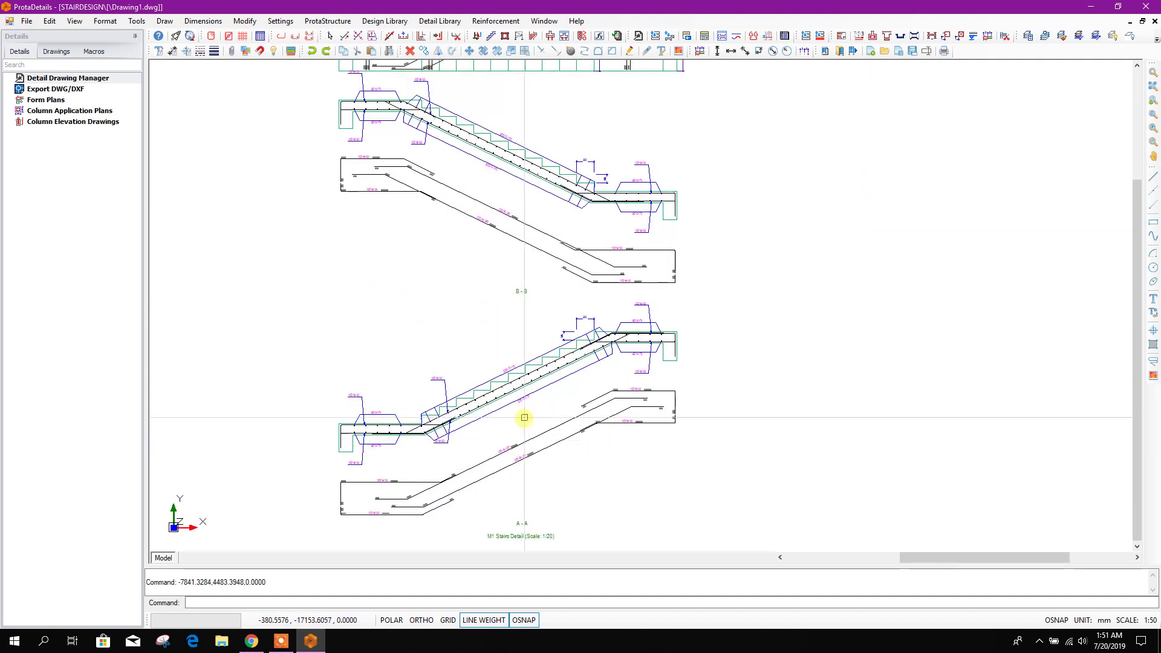
{"action": "scroll", "coordinate": [522, 439], "scroll_direction": "down", "scroll_amount": 4}
{"action": "scroll", "coordinate": [550, 236], "scroll_direction": "up", "scroll_amount": 4}
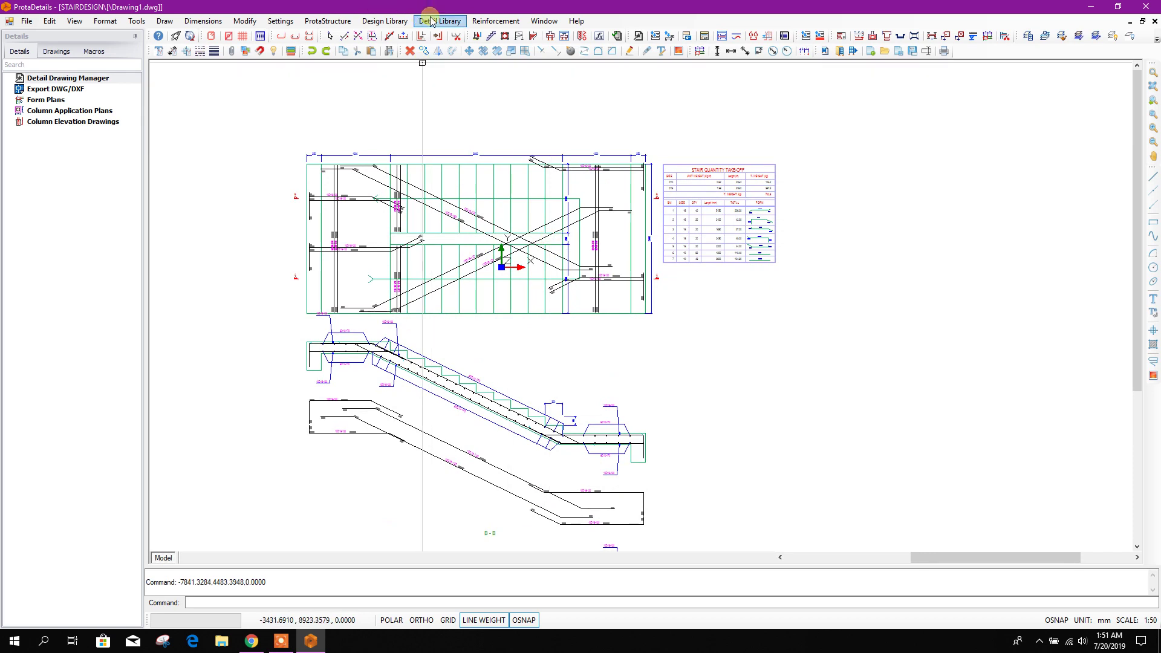
{"action": "scroll", "coordinate": [518, 349], "scroll_direction": "down", "scroll_amount": 3}
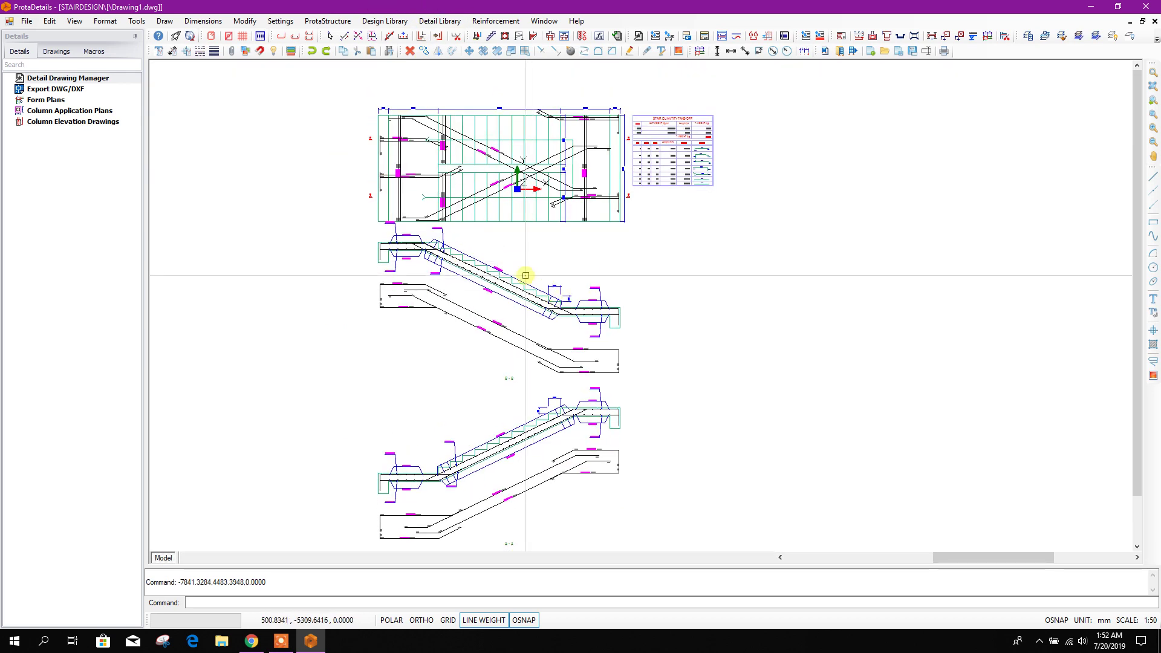
{"action": "mouse_move", "coordinate": [643, 408]}
{"action": "middle_mouse_down"}
{"action": "mouse_move", "coordinate": [637, 386]}
{"action": "mouse_move", "coordinate": [651, 371]}
{"action": "mouse_move", "coordinate": [664, 382]}
{"action": "mouse_move", "coordinate": [646, 360]}
{"action": "middle_mouse_up"}
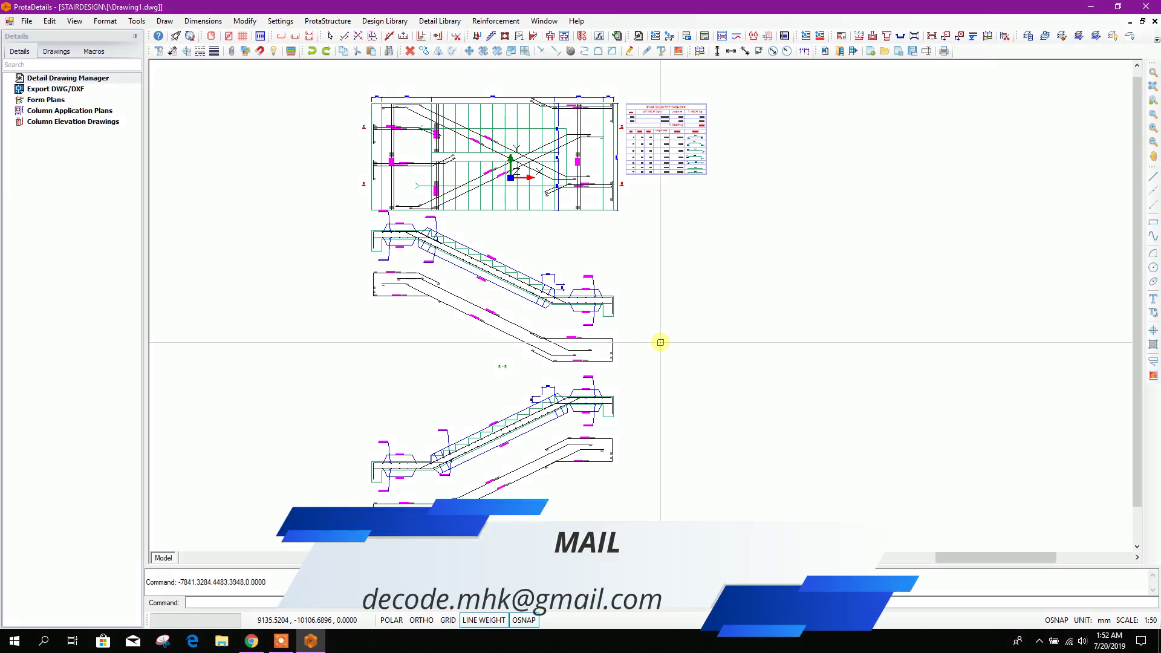
{"action": "middle_click_drag", "start_coordinate": [622, 310], "coordinate": [627, 316]}
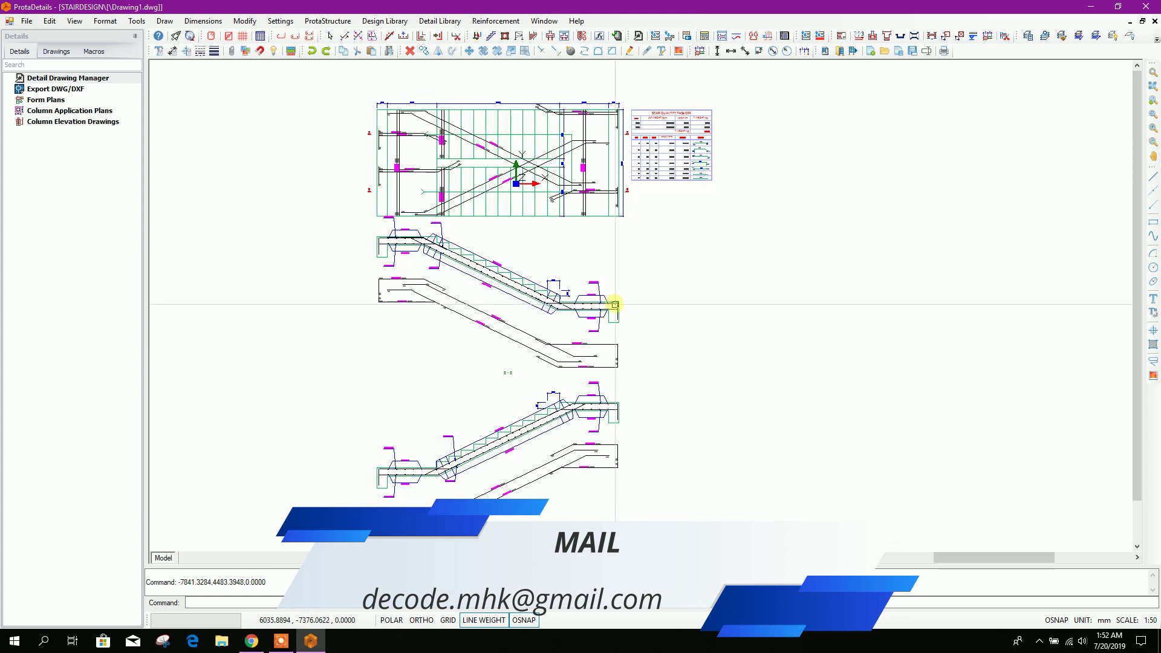
{"action": "middle_click_drag", "start_coordinate": [576, 413], "coordinate": [575, 370]}
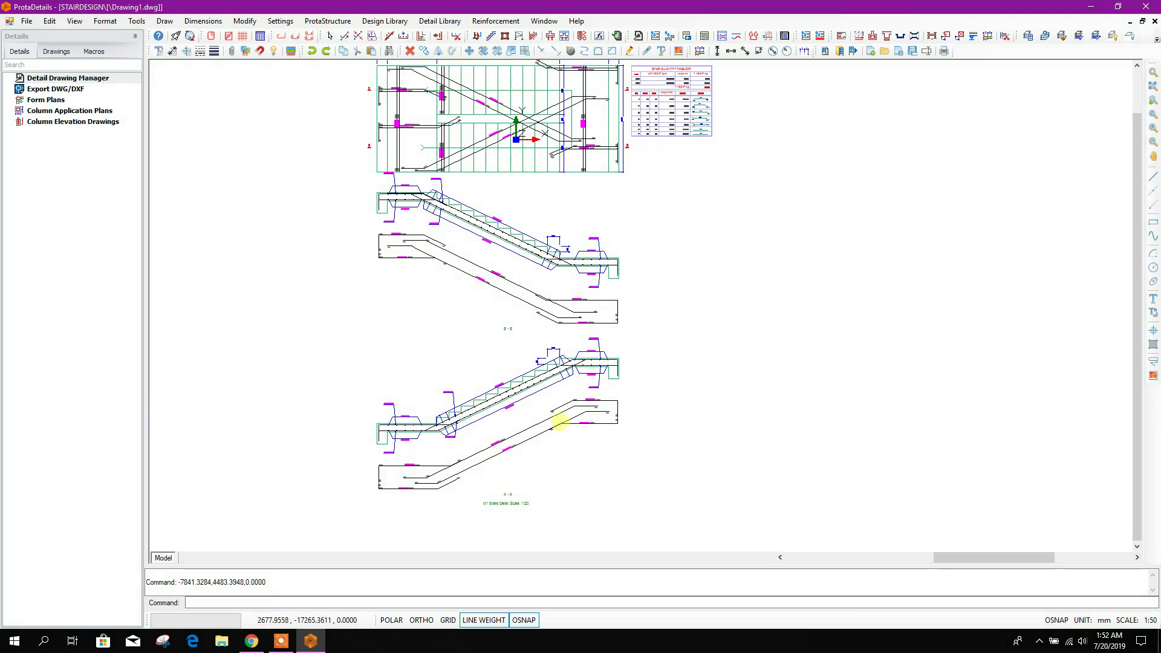
{"action": "middle_click_drag", "start_coordinate": [562, 421], "coordinate": [559, 458]}
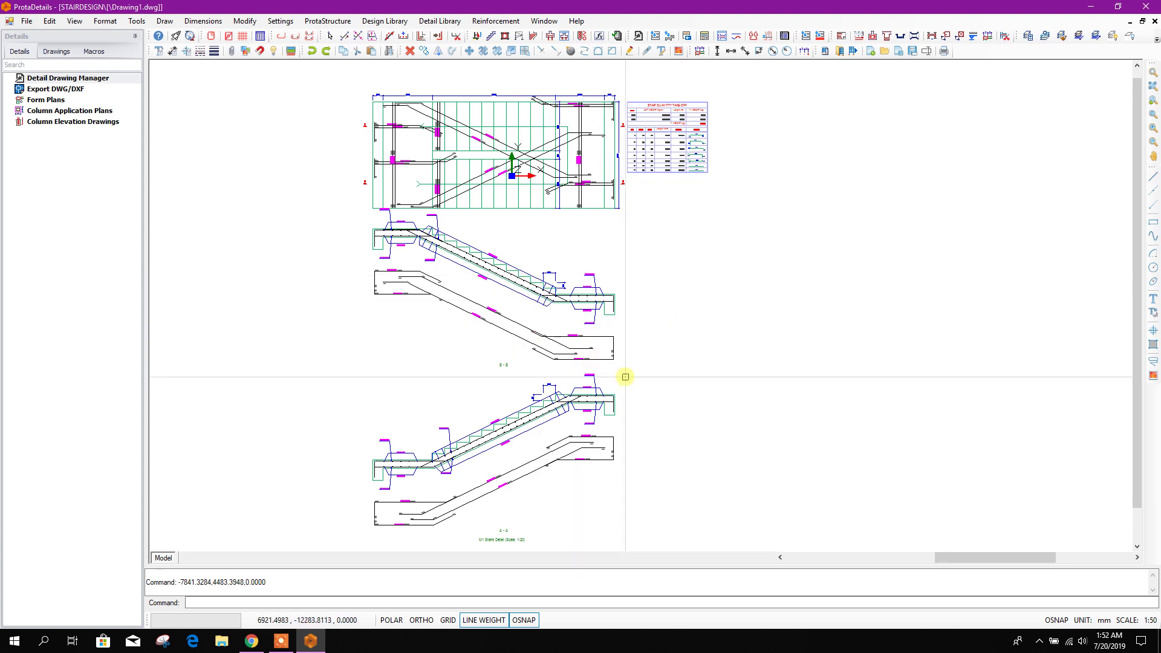
{"action": "middle_click_drag", "start_coordinate": [656, 362], "coordinate": [647, 374]}
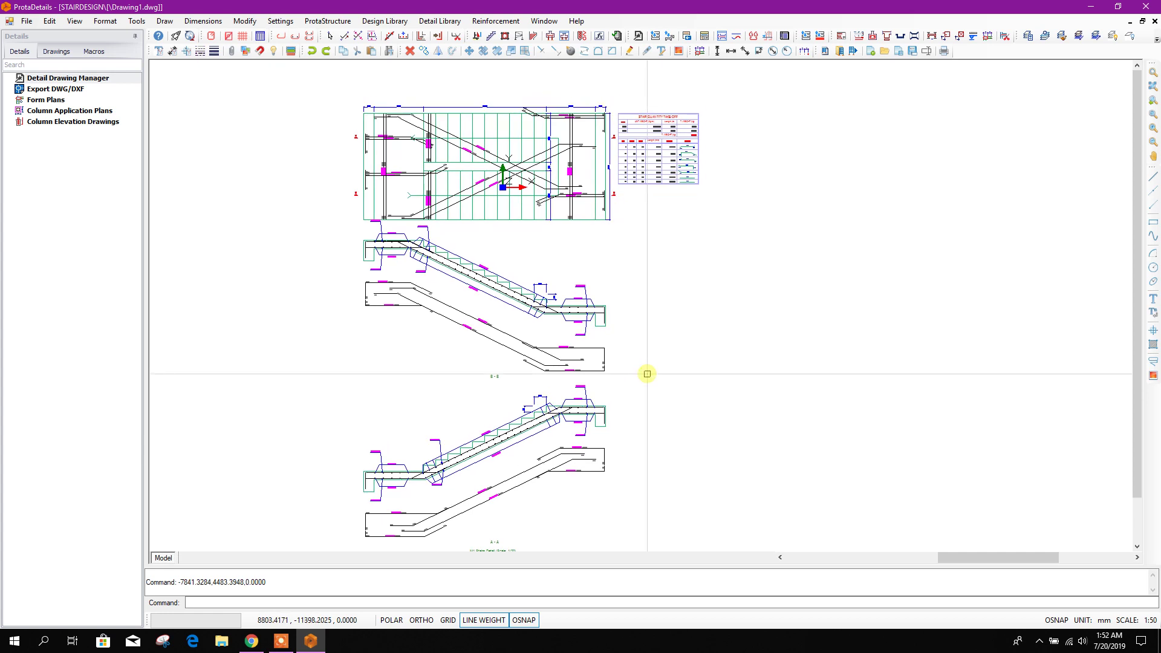
{"action": "middle_click_drag", "start_coordinate": [648, 420], "coordinate": [648, 389]}
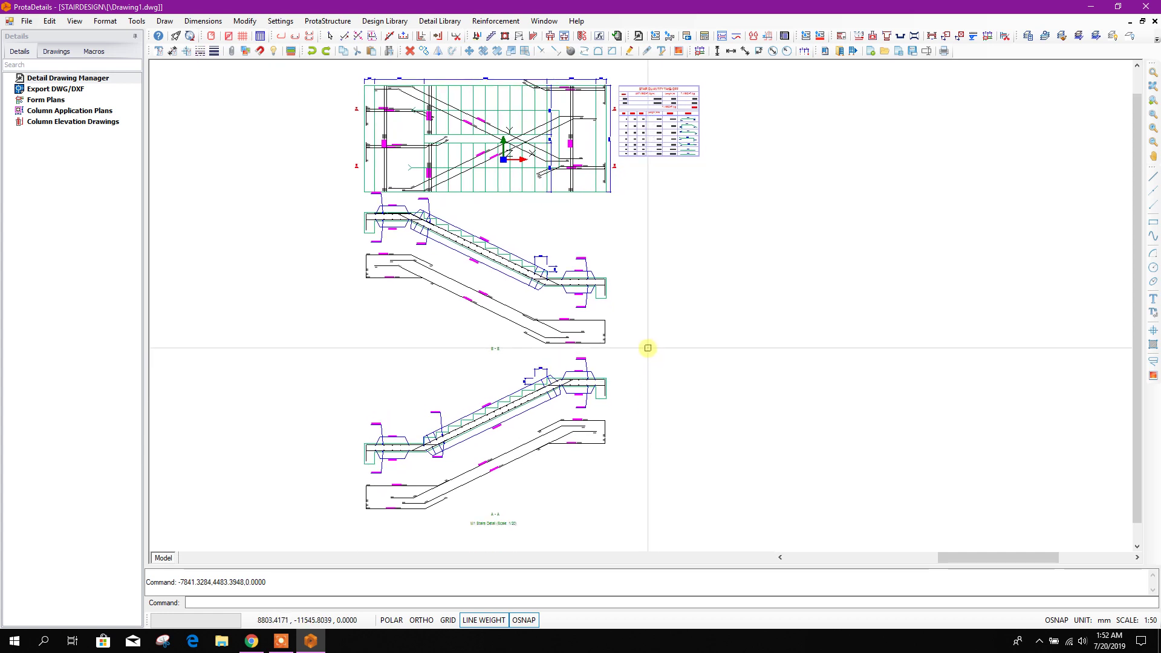
{"action": "middle_click_drag", "start_coordinate": [632, 371], "coordinate": [633, 354]}
{"action": "mouse_move", "coordinate": [684, 309]}
{"action": "middle_mouse_down"}
{"action": "mouse_move", "coordinate": [686, 334]}
{"action": "mouse_move", "coordinate": [669, 311]}
{"action": "middle_mouse_up"}
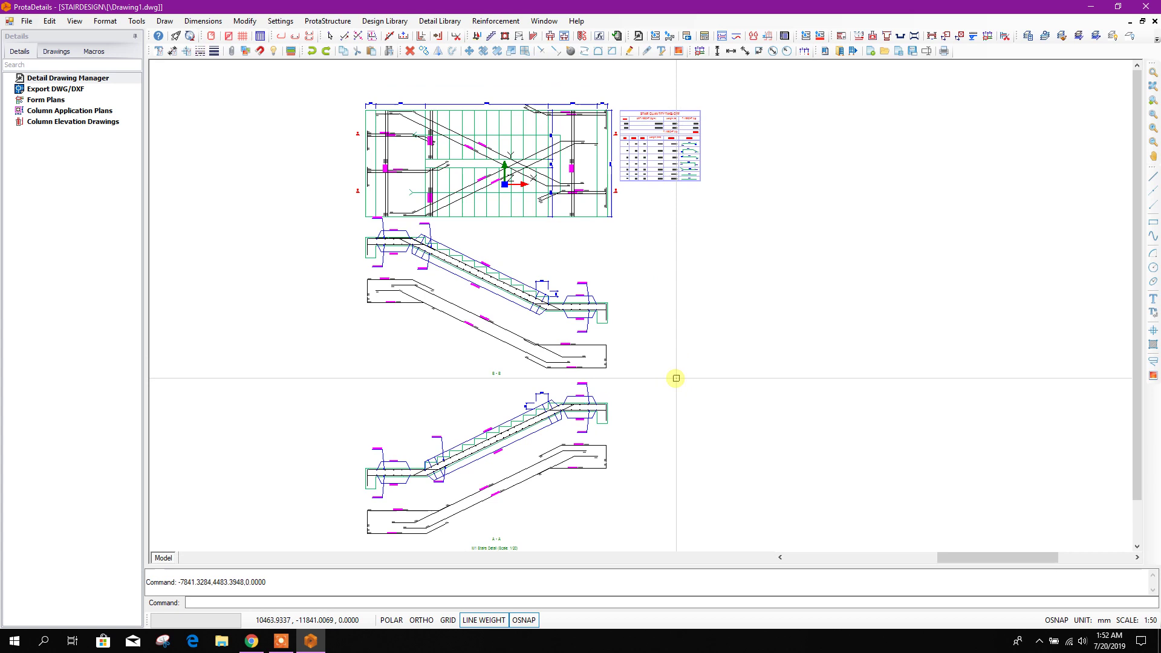
{"action": "middle_click_drag", "start_coordinate": [676, 378], "coordinate": [667, 352]}
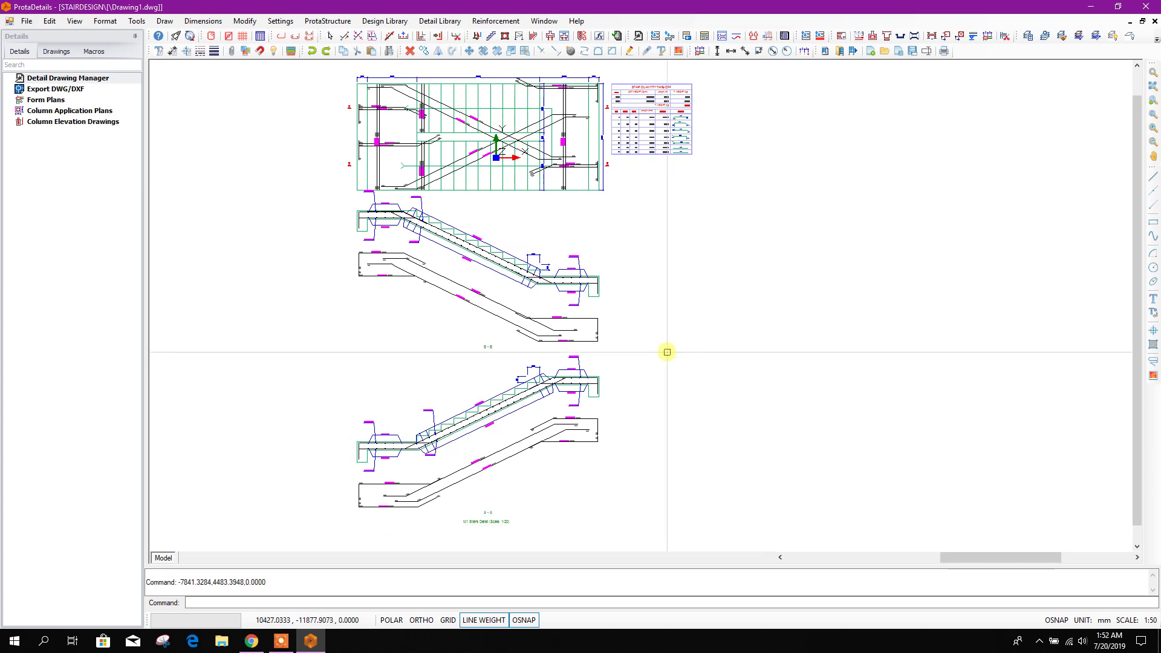